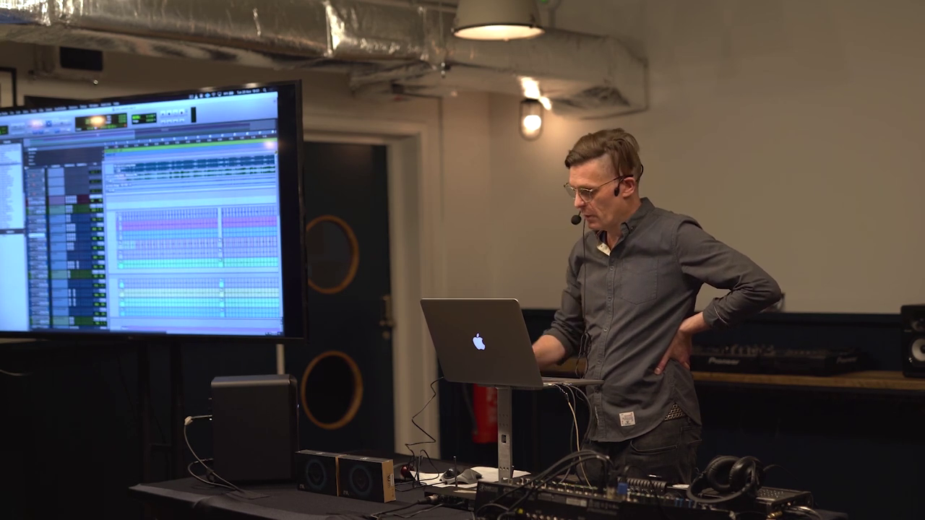
key(super+equal)
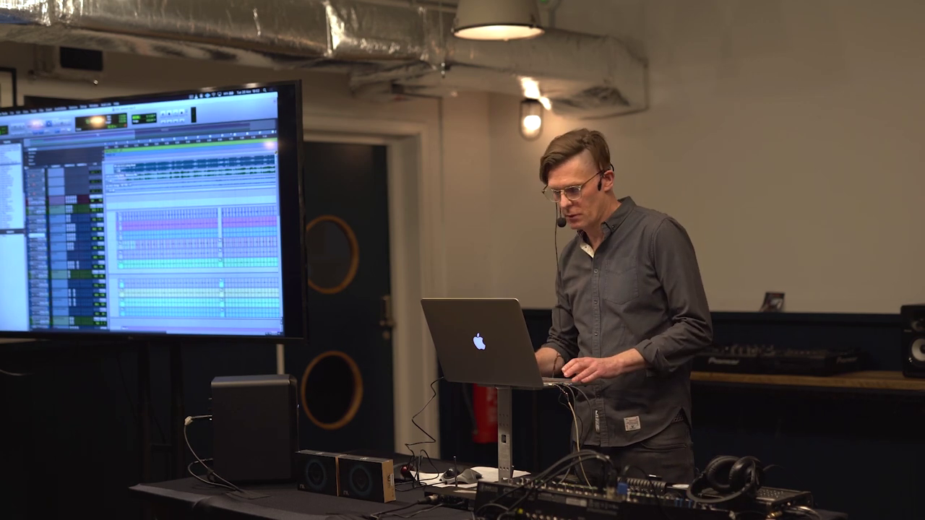
key(super+equal)
scroll(152, 216, right, 10)
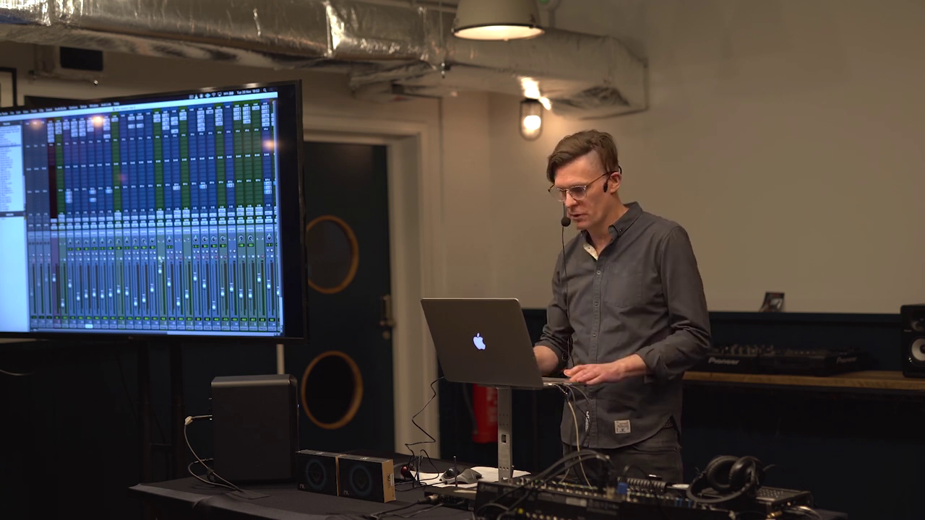
key(super+equal)
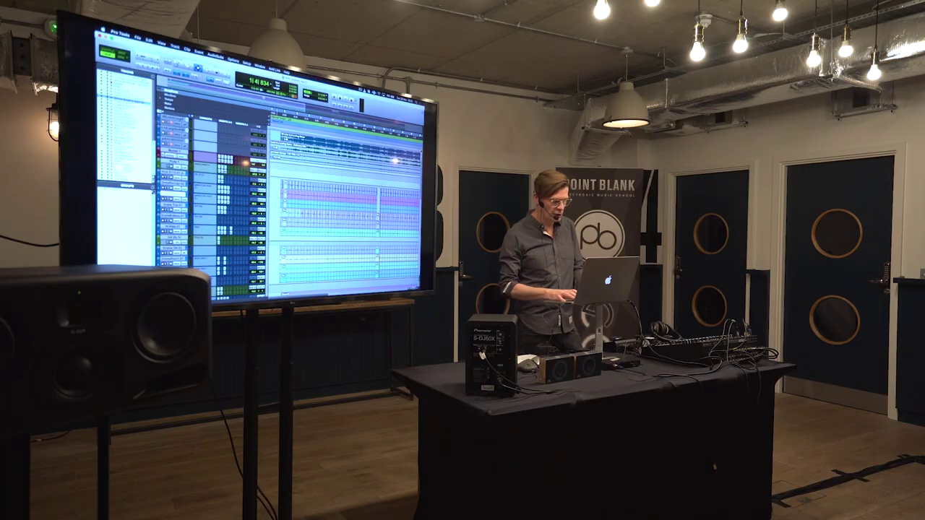
key(super+equal)
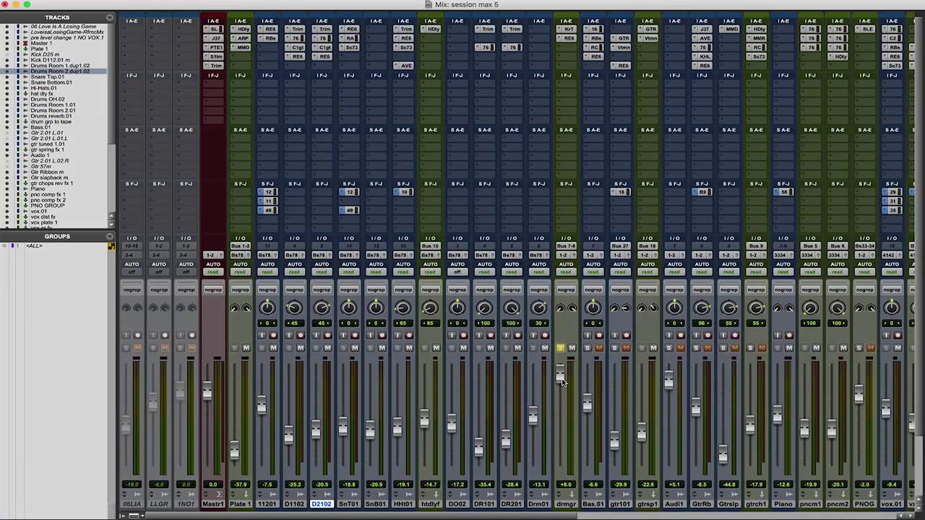
Step: Open the REQ 6 and RBass inserts on the Kick D112 track to examine their settings
key(super+equal)
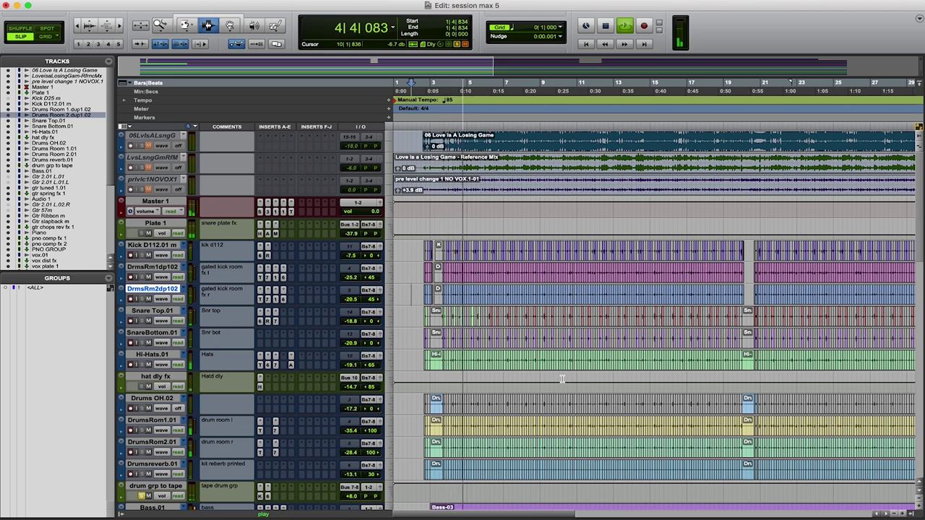
key(super+equal)
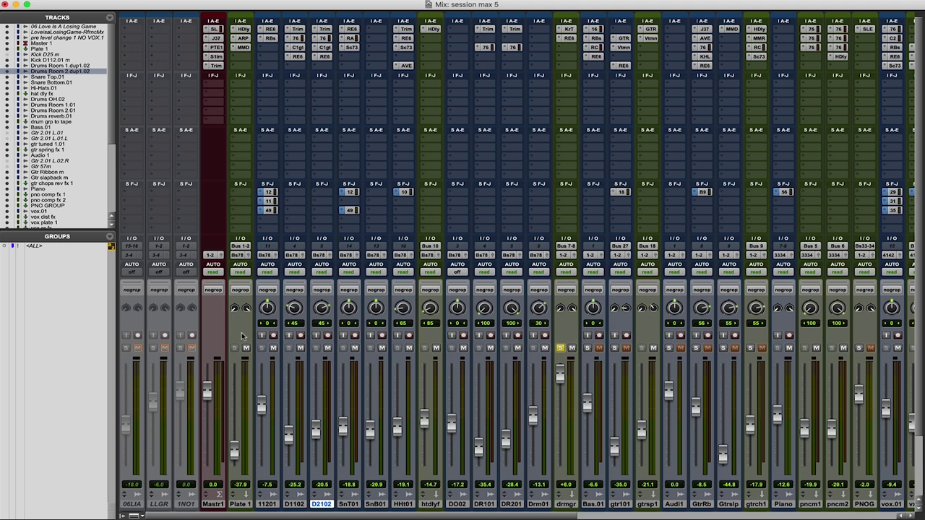
click(271, 505)
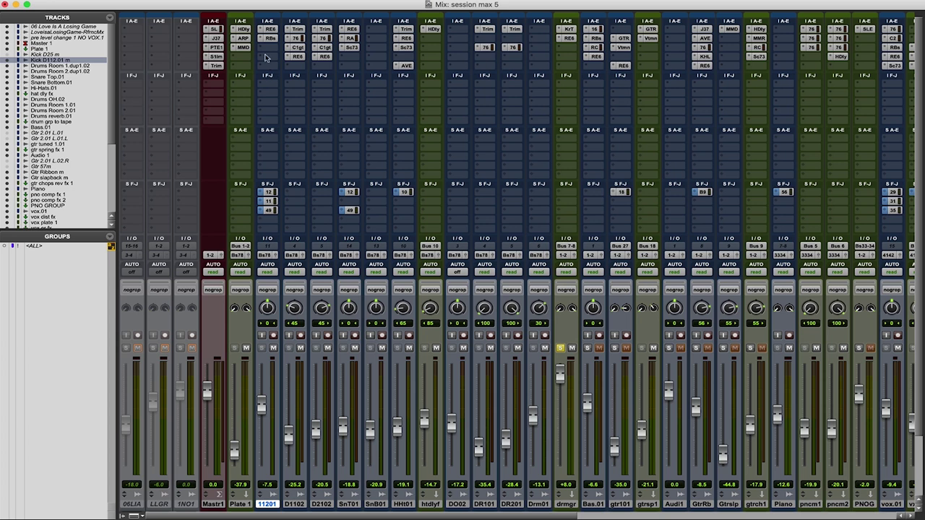
click(269, 30)
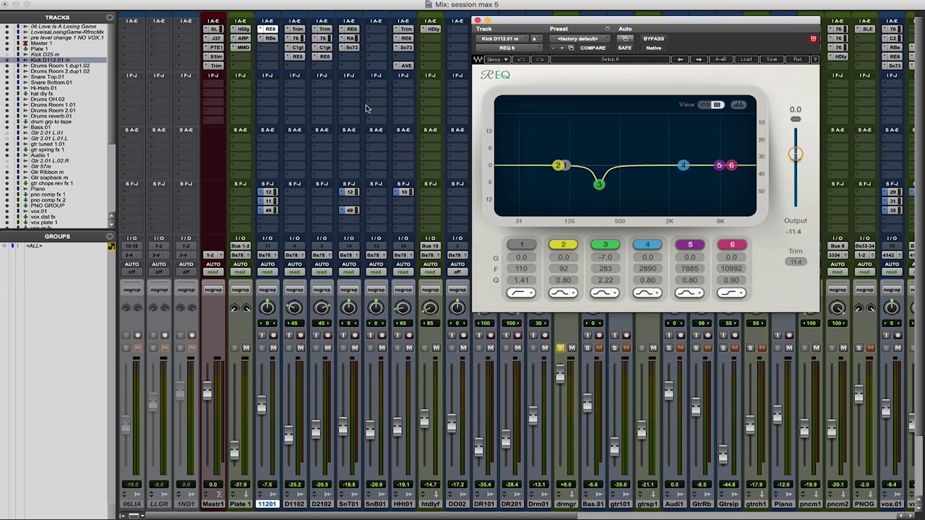
click(270, 38)
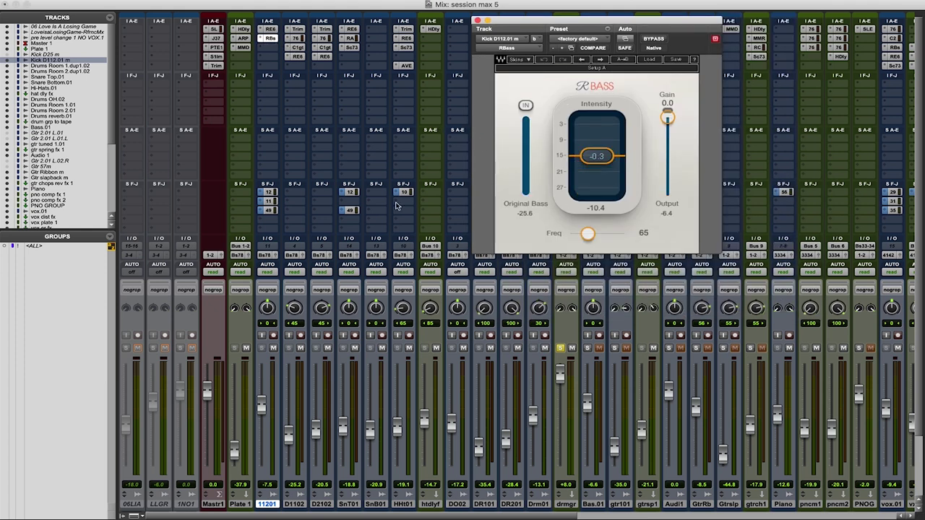
Step: Mute the other drum tracks and audition the kick with RBass bypassed and re-enabled
click(301, 348)
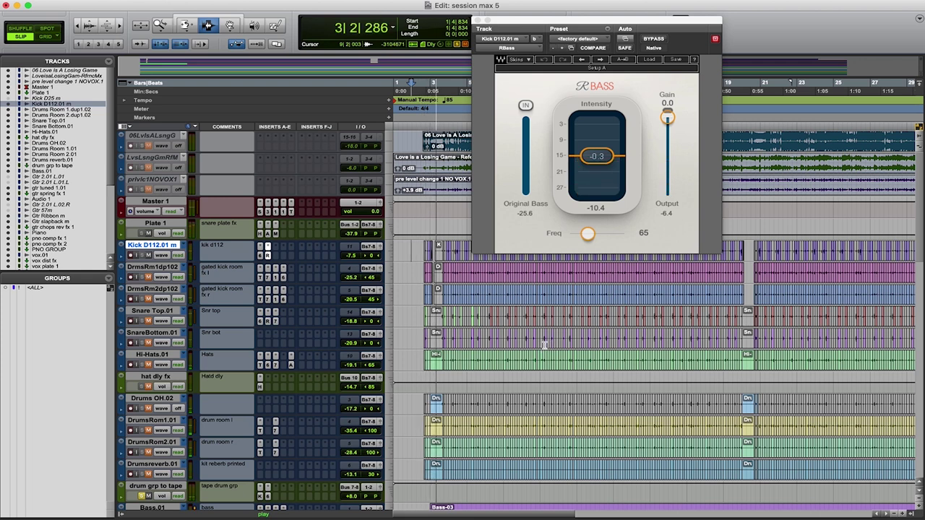
key(super+equal)
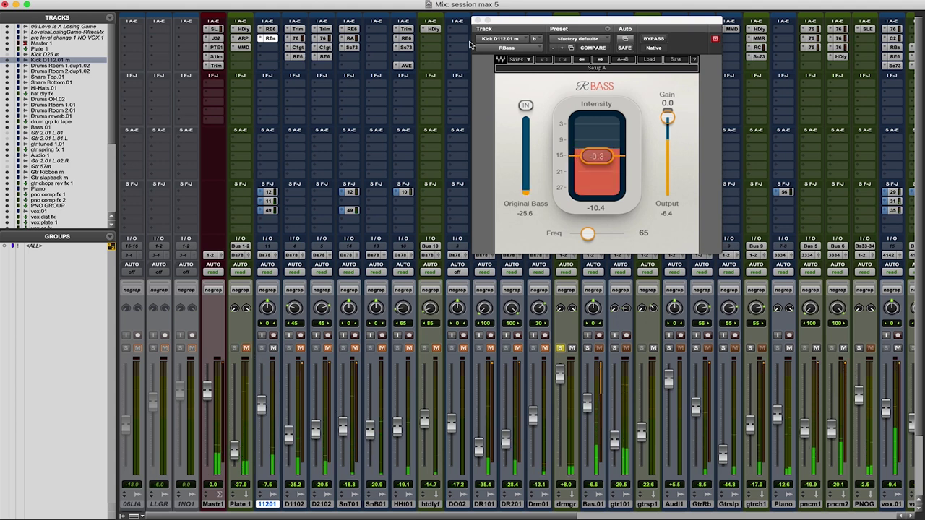
click(654, 39)
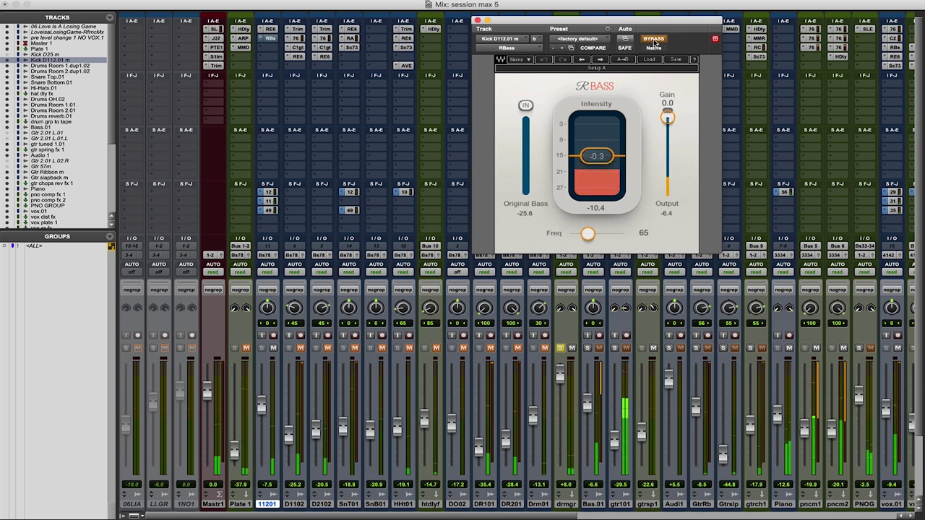
click(654, 40)
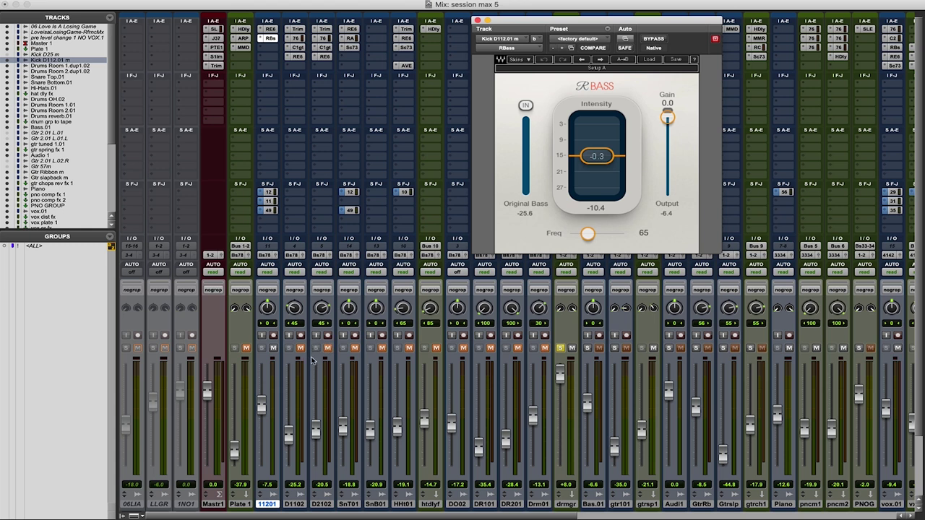
Step: Open the Scheps 73 and Renaissance Axx inserts on the Snare Top track to examine their settings
key(super+equal)
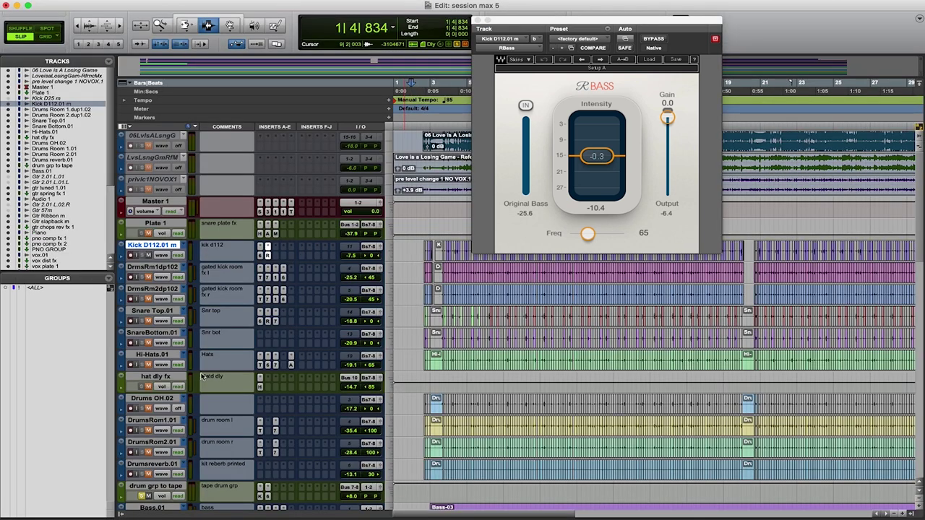
key(super+equal)
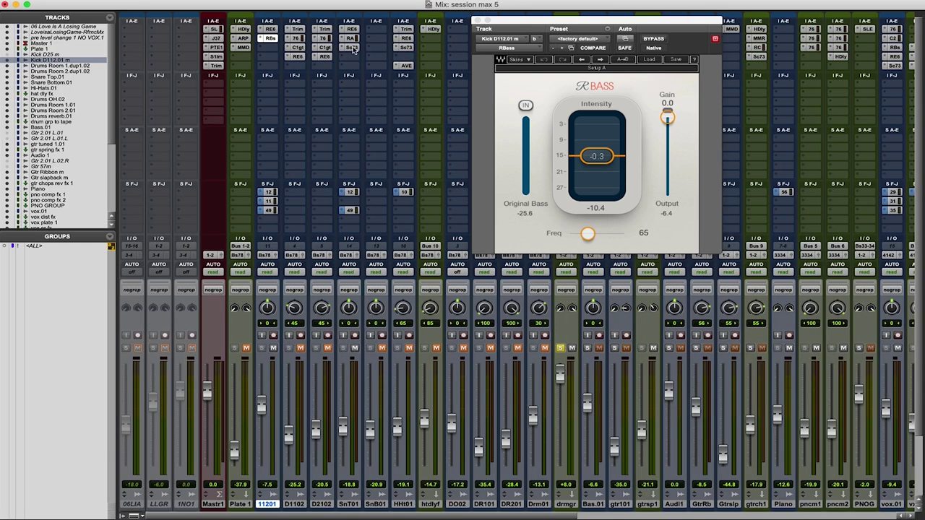
click(350, 47)
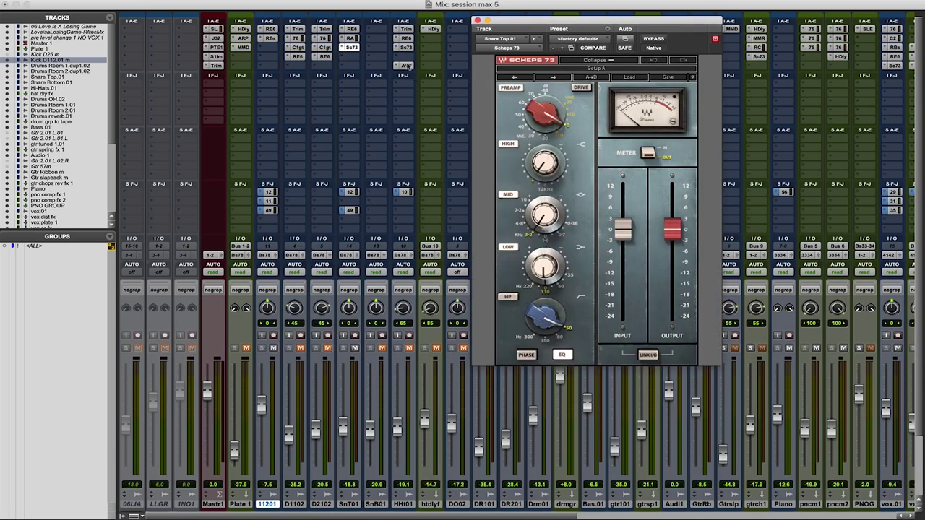
click(350, 38)
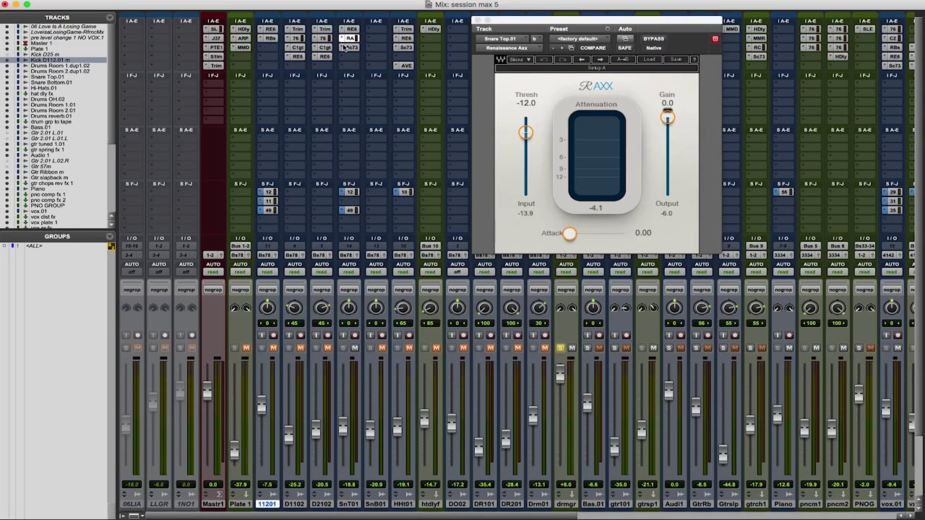
click(345, 47)
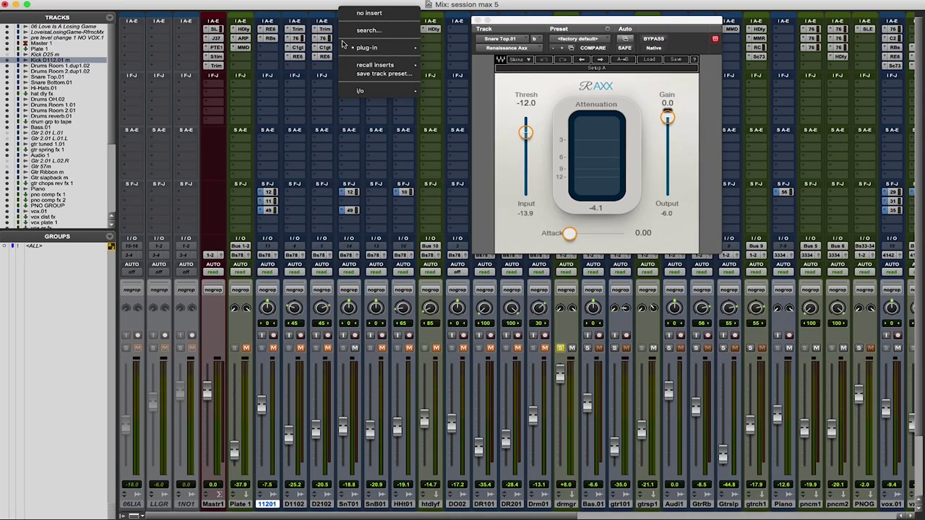
click(323, 77)
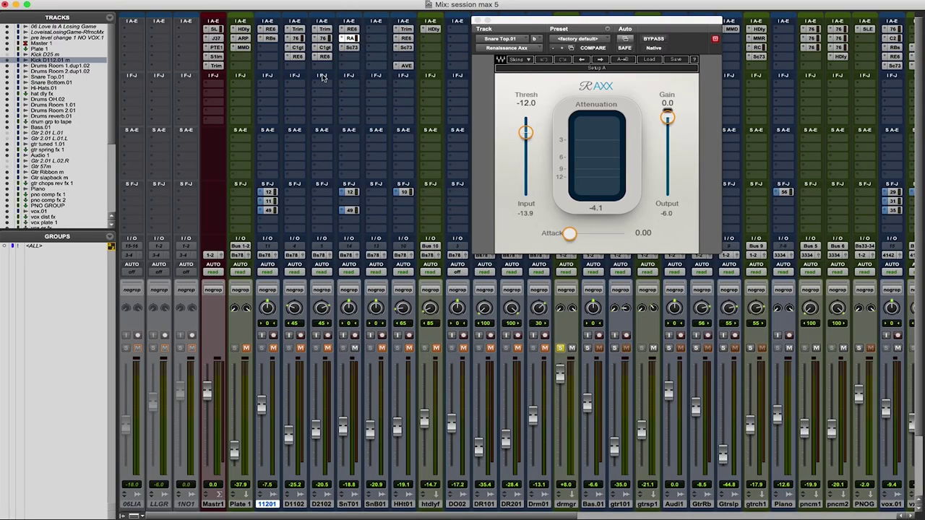
Step: Bypass Scheps 73 and Renaissance Axx on Snare Top during playback, and re-enable Renaissance Axx for comparison
click(351, 47)
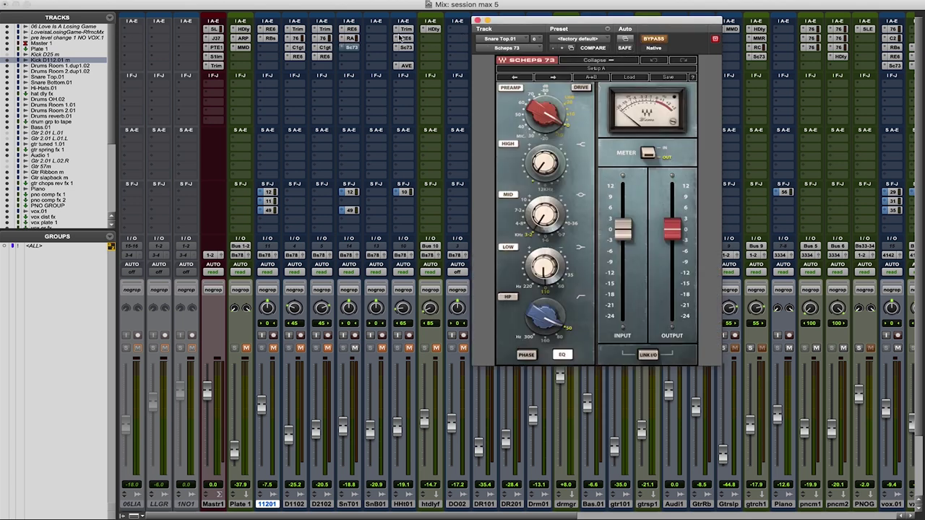
click(351, 38)
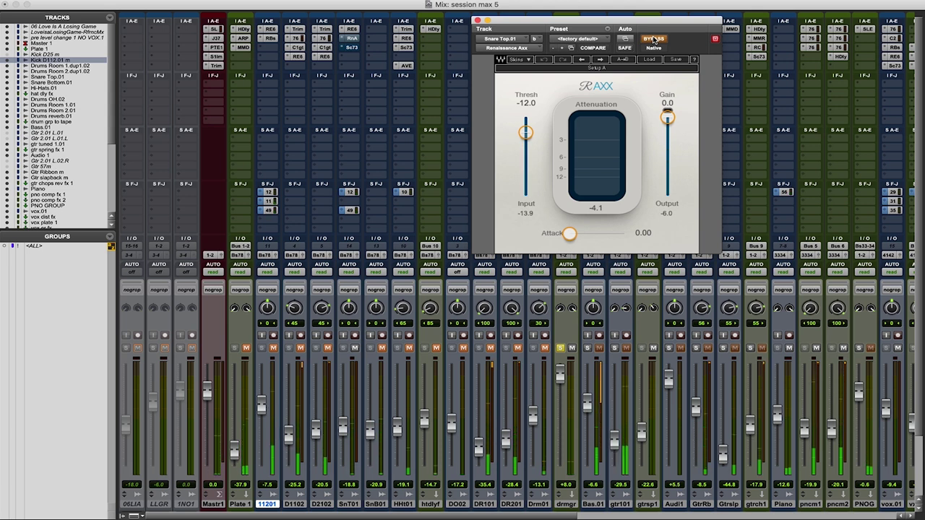
click(654, 40)
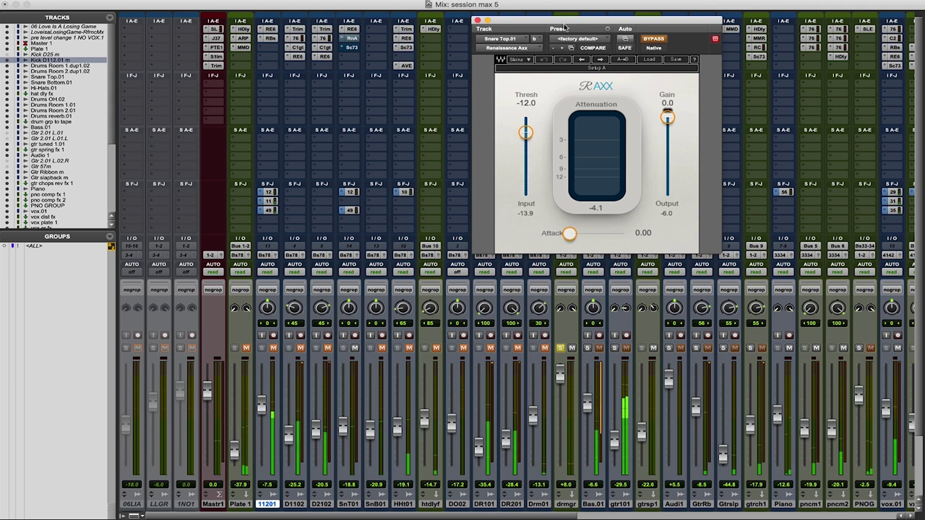
click(654, 40)
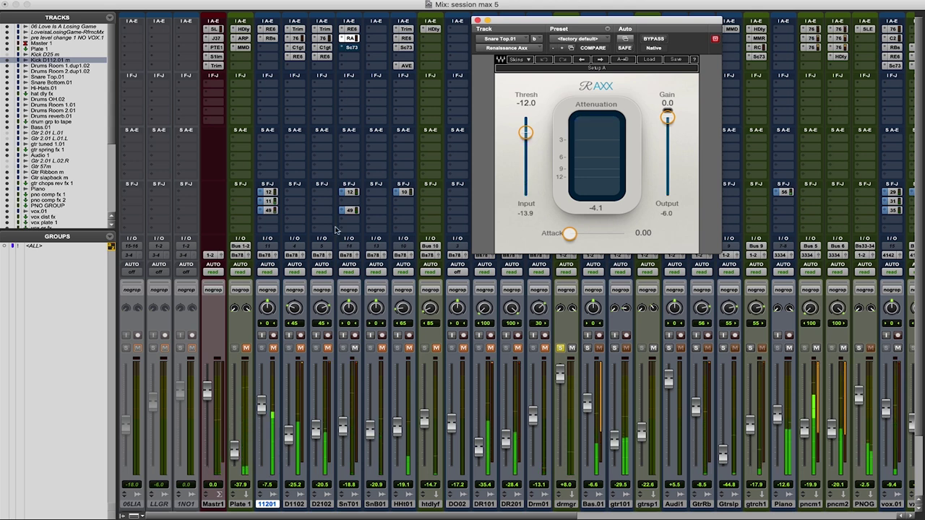
Step: Dismiss the CPU power error, restart playback from bar 3 and audition Snare Top with Scheps 73 taken out of bypass
click(351, 47)
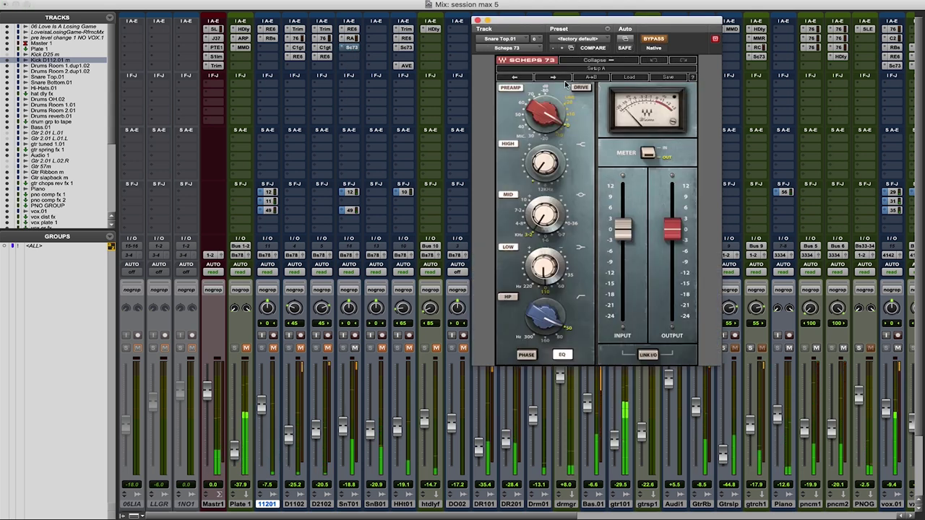
click(654, 39)
mouse_move(580, 231)
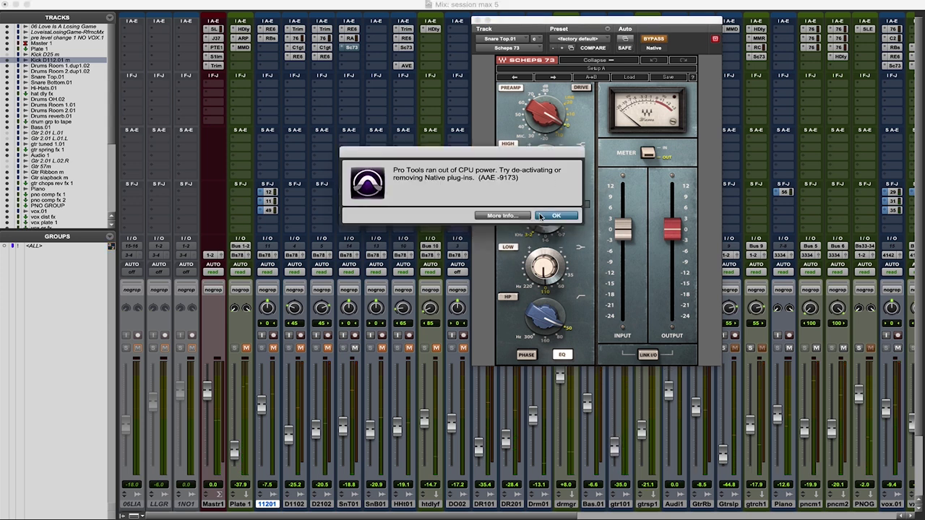
click(553, 215)
key(super+equal)
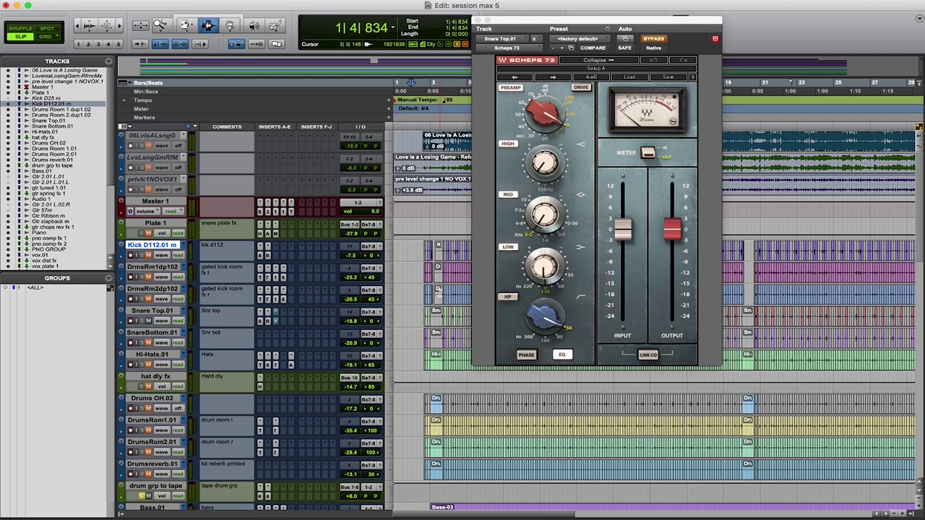
click(440, 291)
key(space)
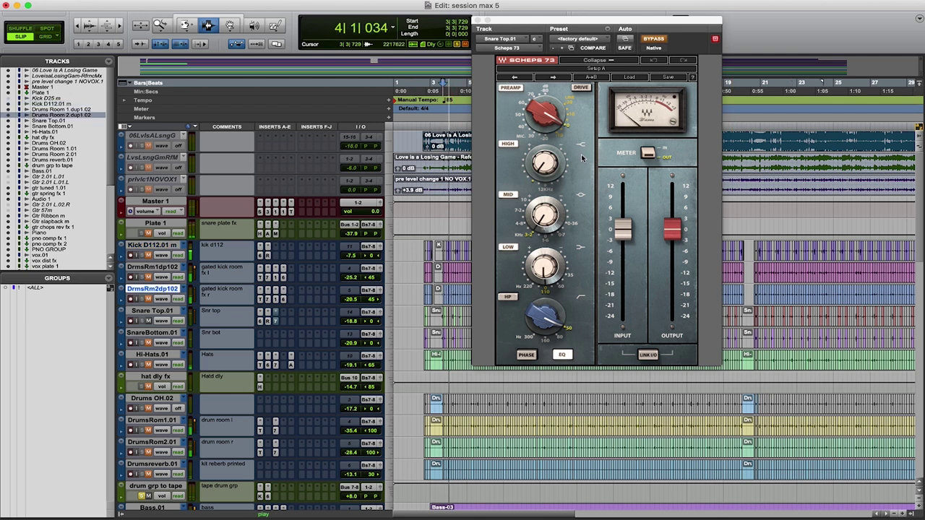
click(650, 40)
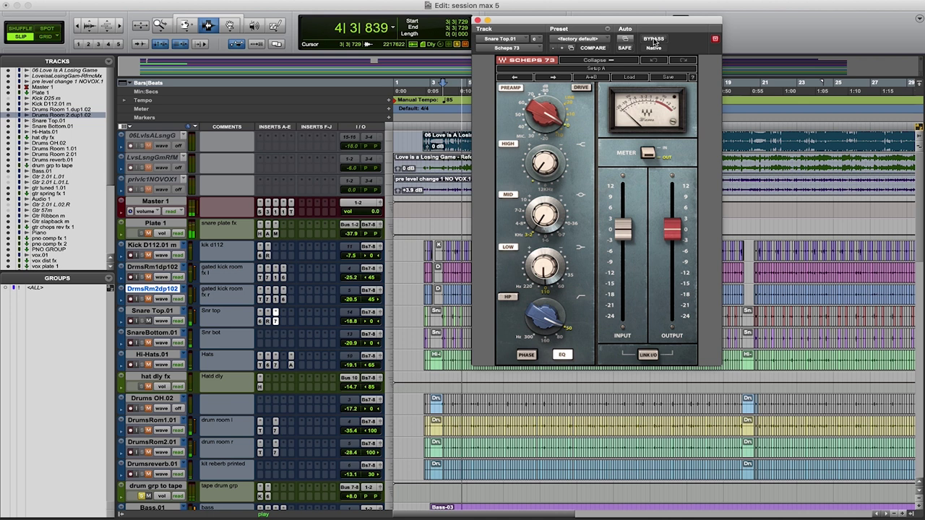
Step: Move the plug-in window clear of the drum channels and examine the C1 gate on the first duplicated drum room track
key(super+equal)
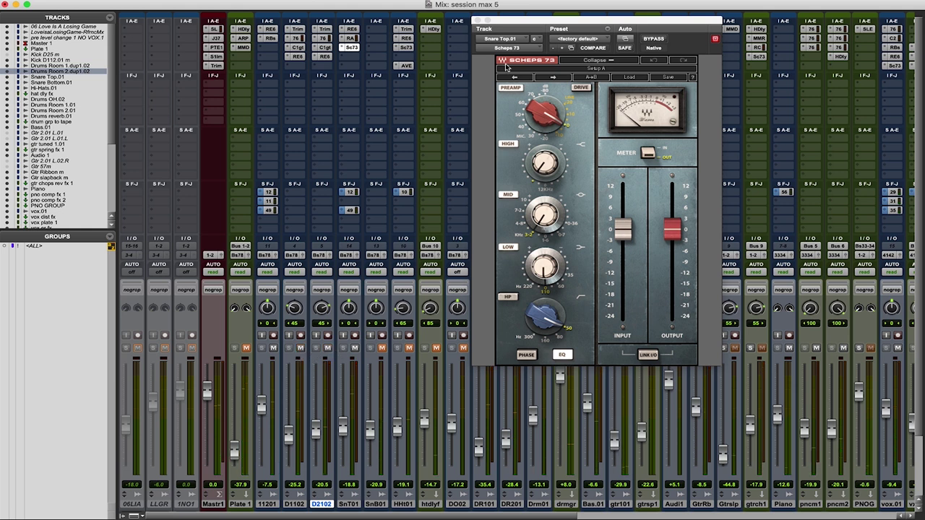
drag(516, 23, 638, 52)
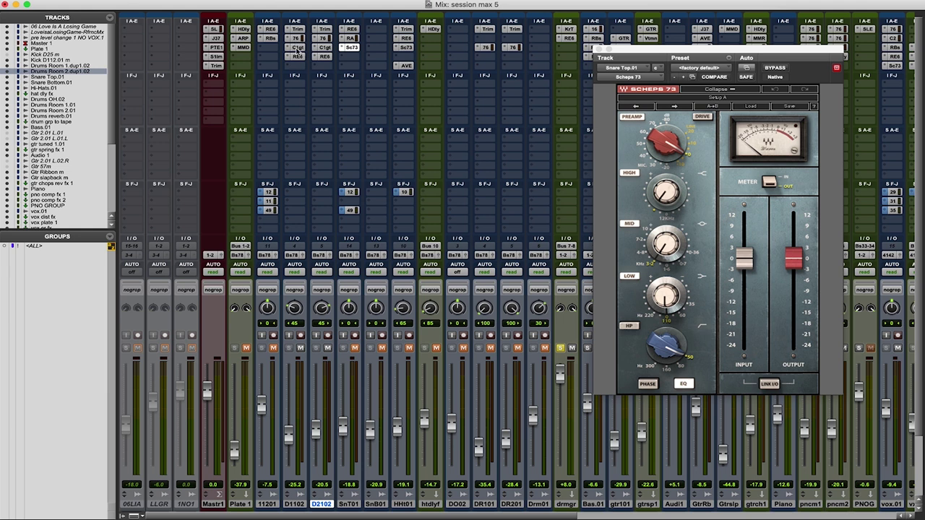
click(296, 48)
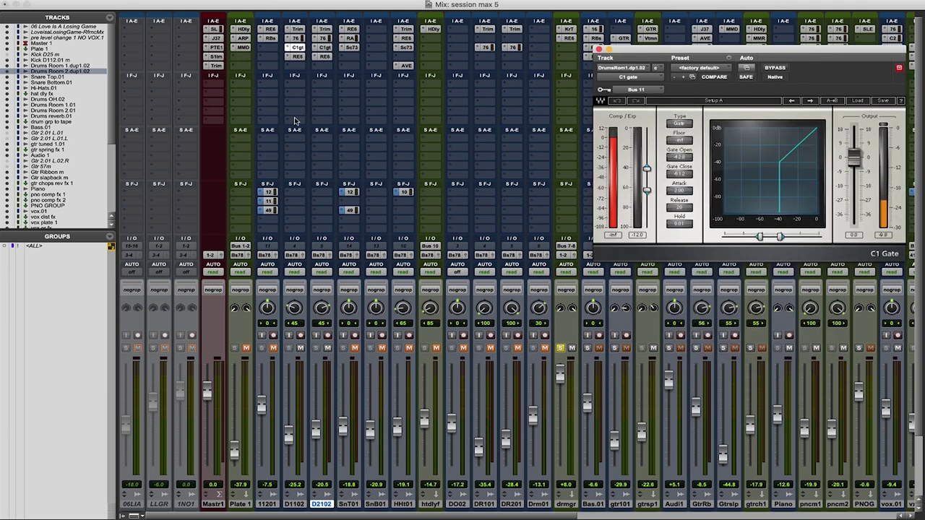
key(space)
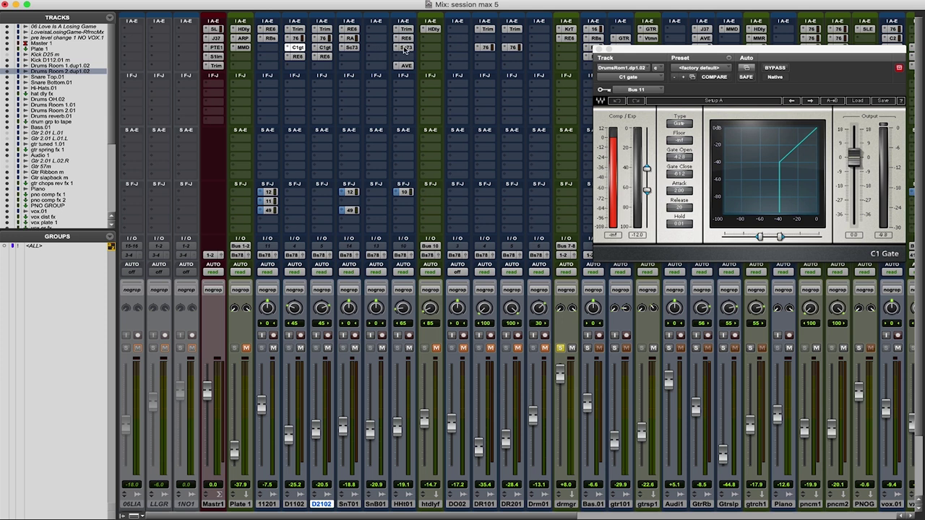
Step: View the REQ 6 settings on the Hi-Hats track, close the plug-in window and play the session
click(405, 38)
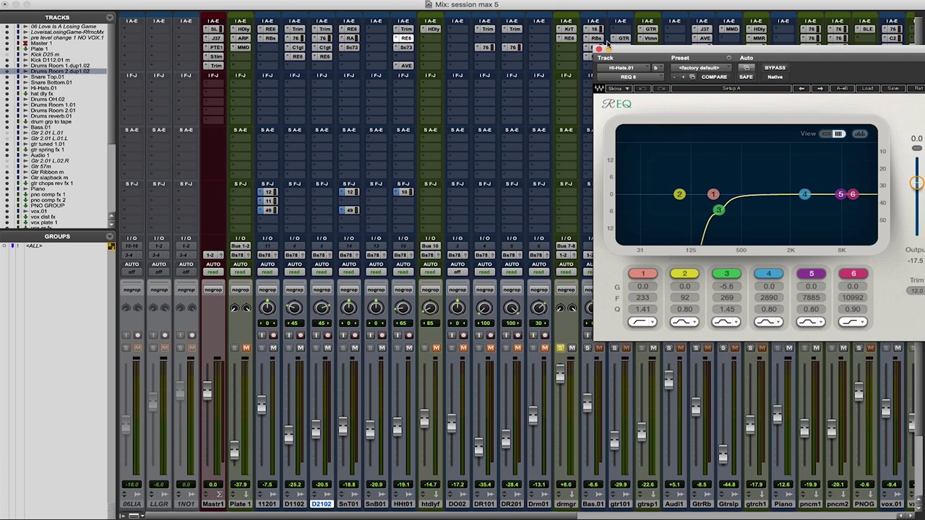
click(599, 49)
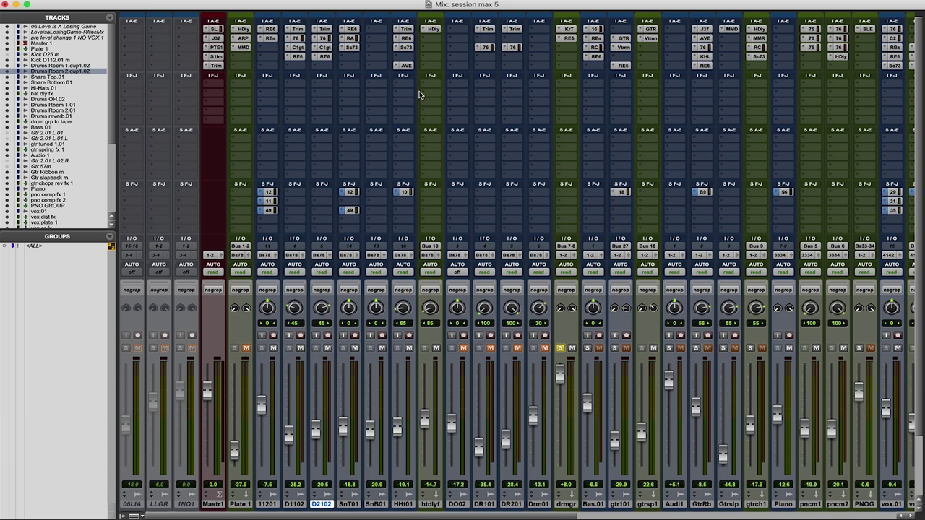
key(space)
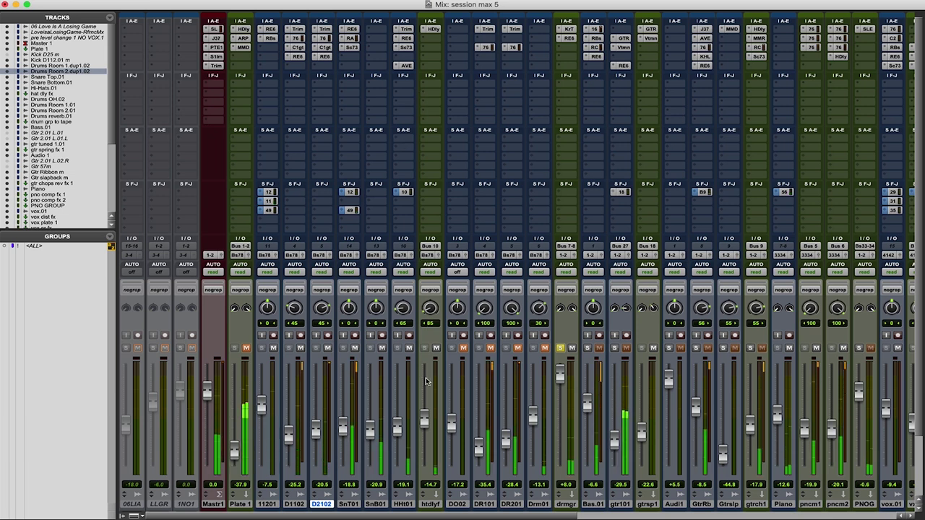
Step: Play the session and bypass the CLA-76 compressor on Drums Room 1.01, with the same comparison on Drums Room 2.01
mouse_move(424, 418)
mouse_down()
mouse_move(426, 382)
mouse_move(423, 422)
mouse_up()
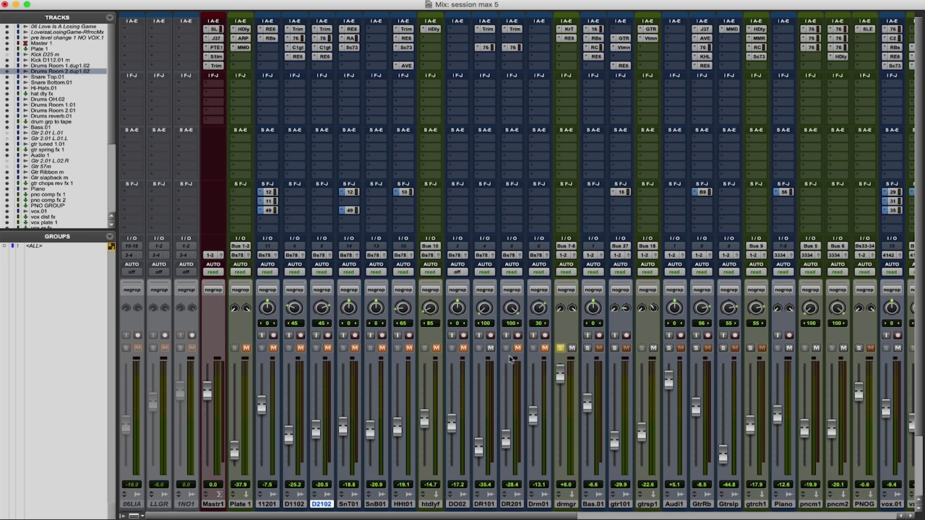
key(space)
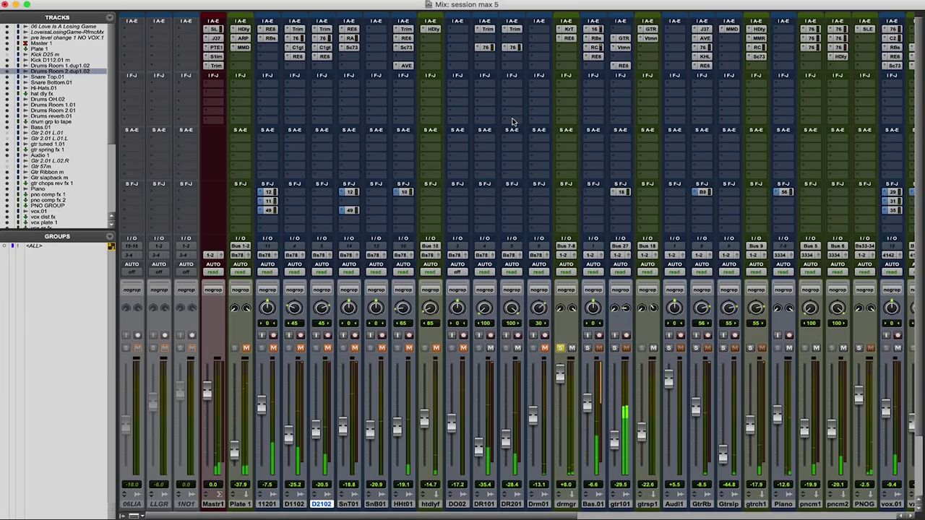
click(484, 47)
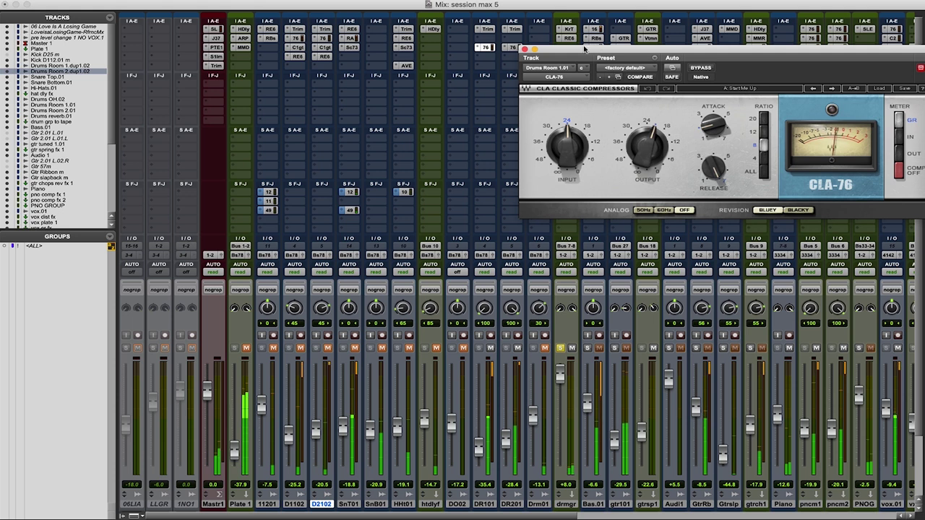
click(701, 68)
click(514, 47)
click(700, 67)
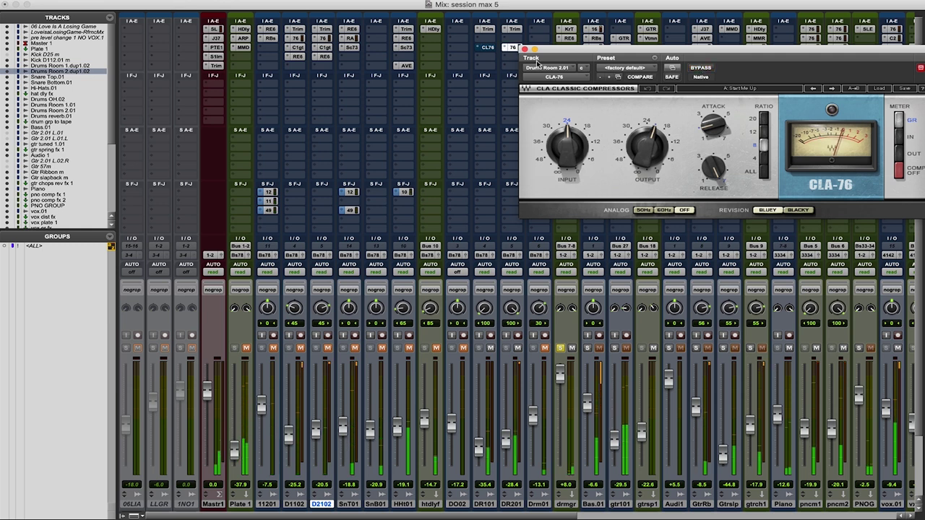
Step: Take the CLA-76 on Drums Room 1.01 out of bypass and close the plug-in window
click(487, 47)
click(700, 67)
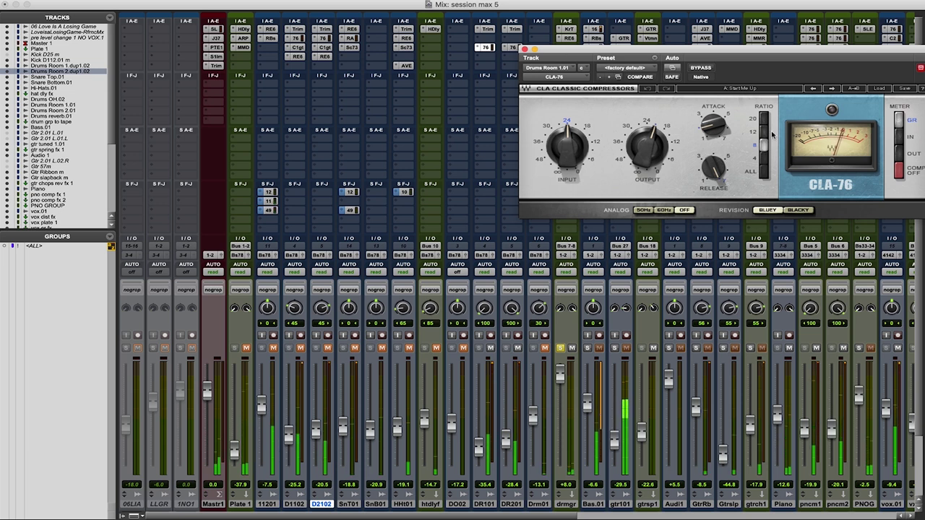
click(526, 48)
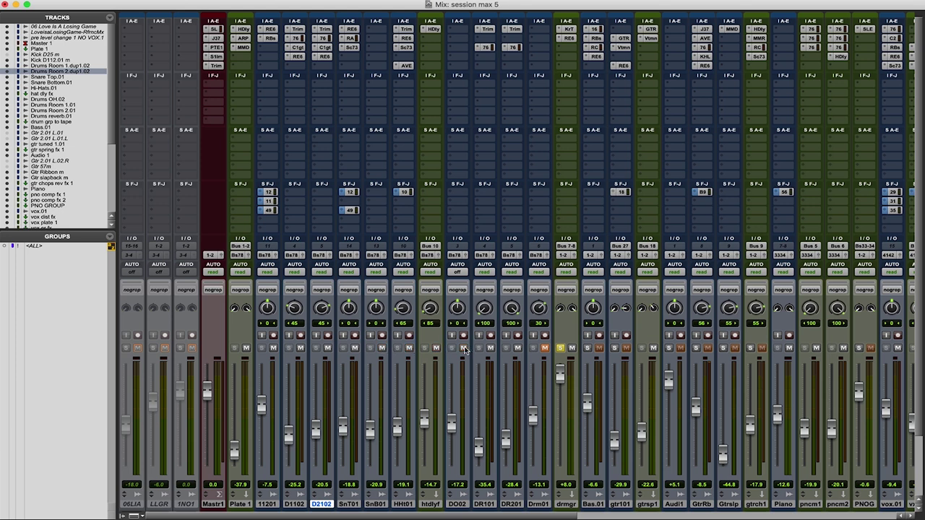
Step: Unmute the Drums reverb.01 track and select all drum tracks from the kick through Drums reverb.01
click(545, 348)
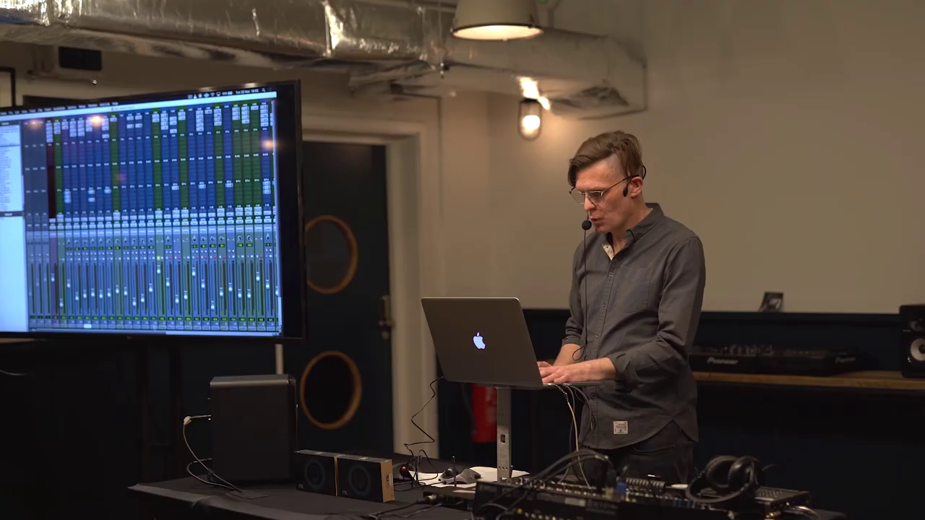
key(super+shift+n)
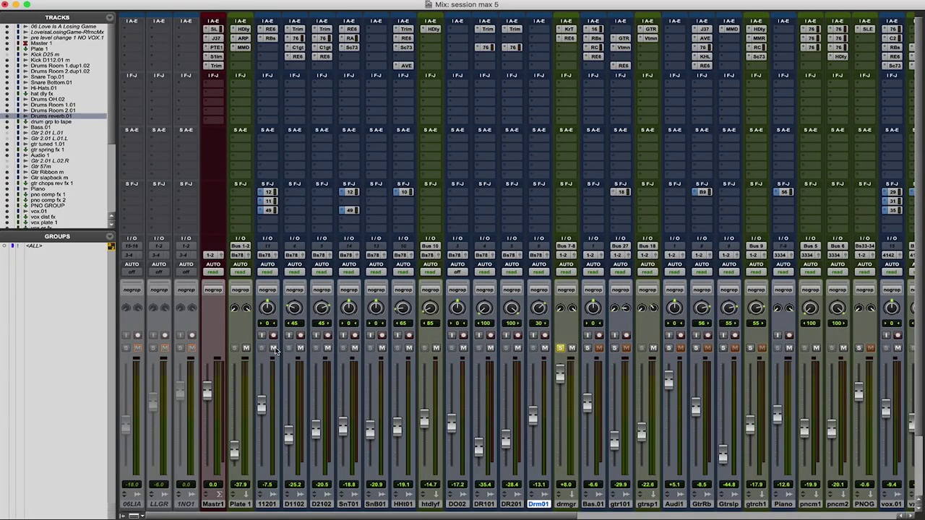
click(269, 504)
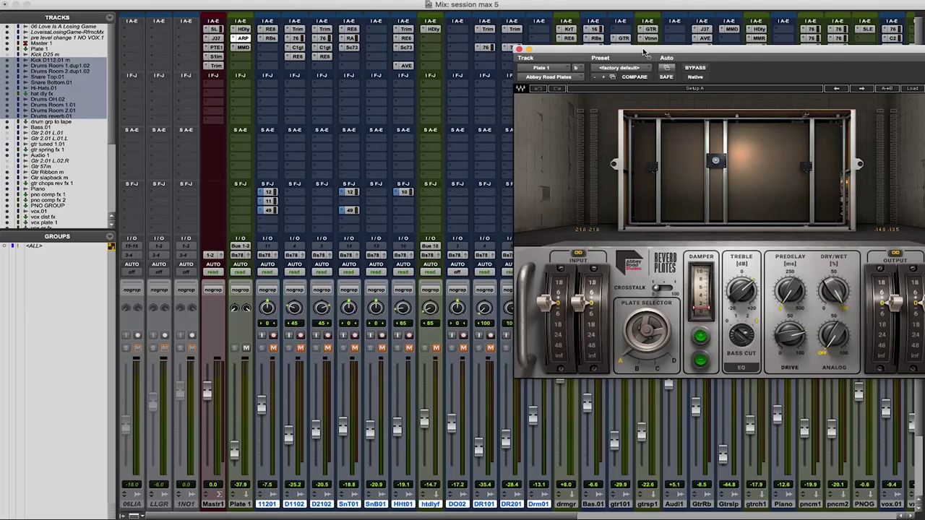
Step: Examine the Abbey Road Plates reverb and the MannyM Distortion on the Plate 1 track
drag(647, 24, 501, 23)
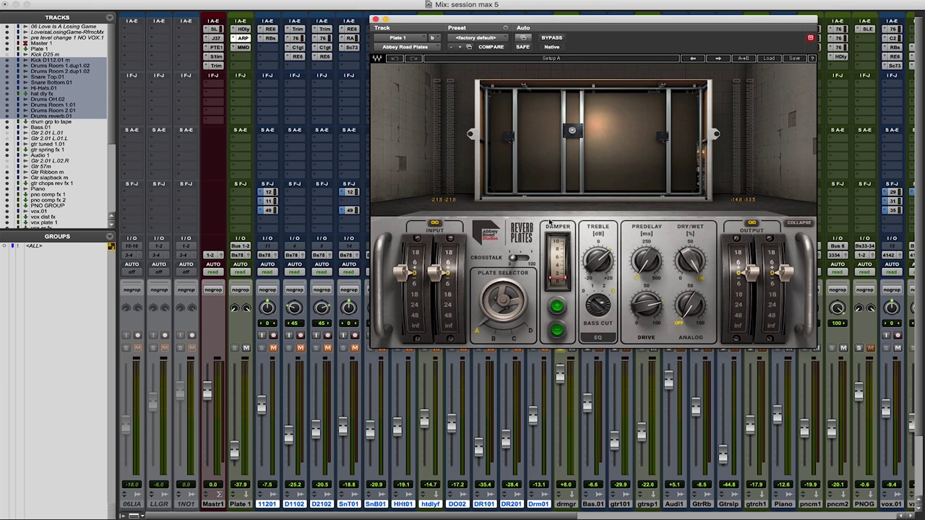
click(241, 47)
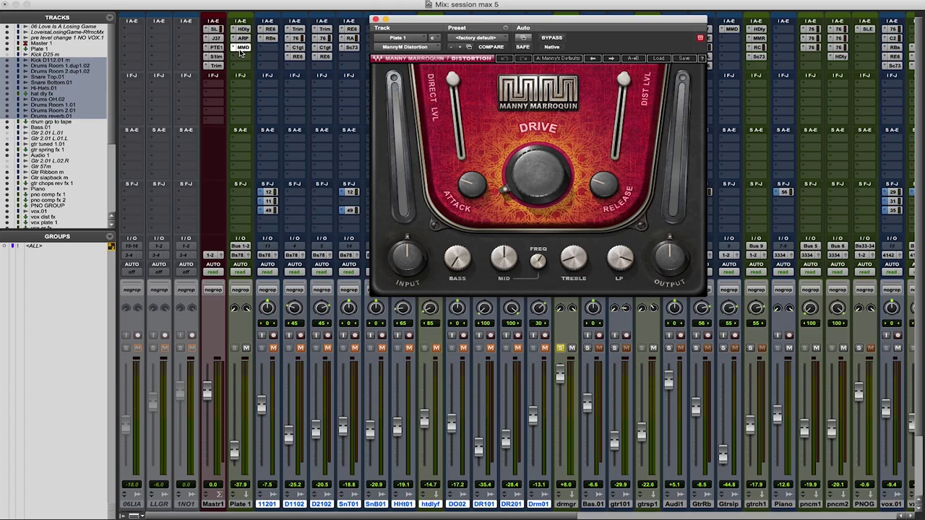
scroll(348, 118, right, 2)
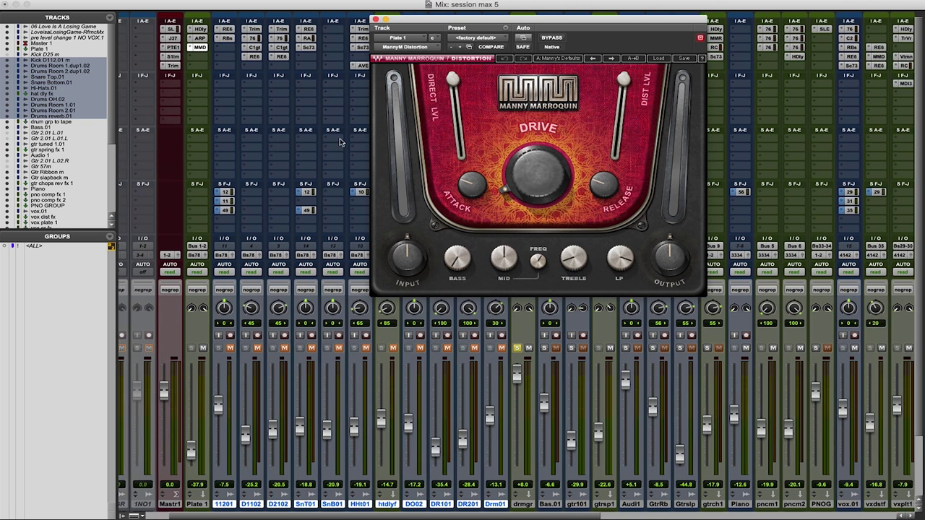
drag(176, 515, 144, 515)
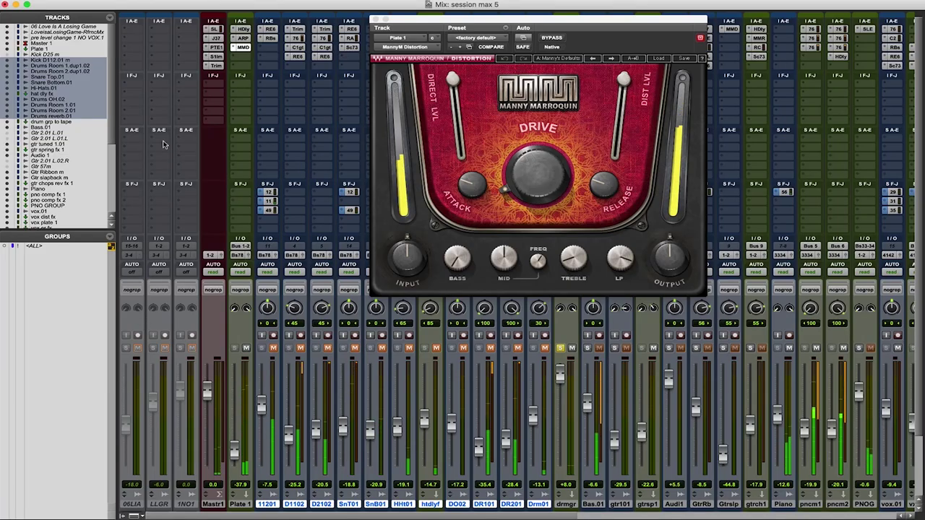
Step: Compare MannyM Distortion on Plate 1 bypassed and active, then unmute the selected drum tracks and close the plug-in window
click(552, 38)
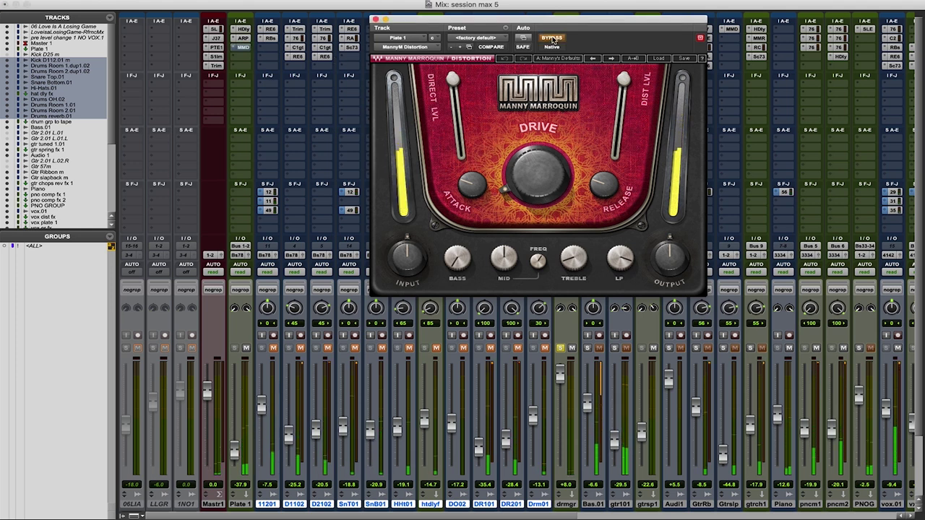
click(552, 39)
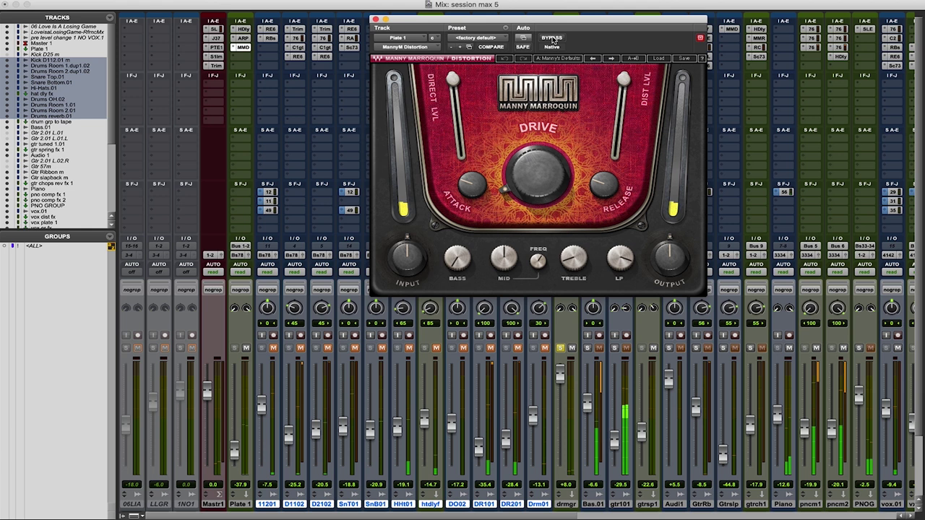
click(274, 351)
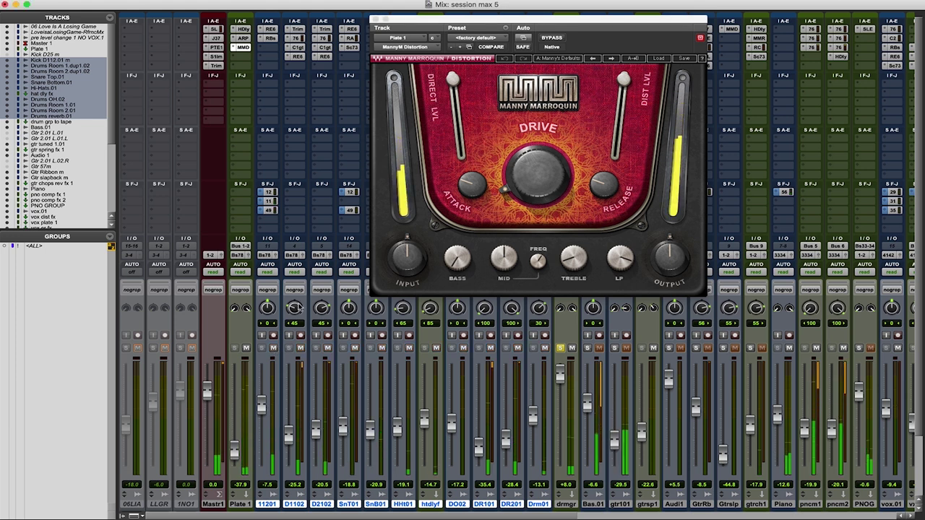
click(375, 18)
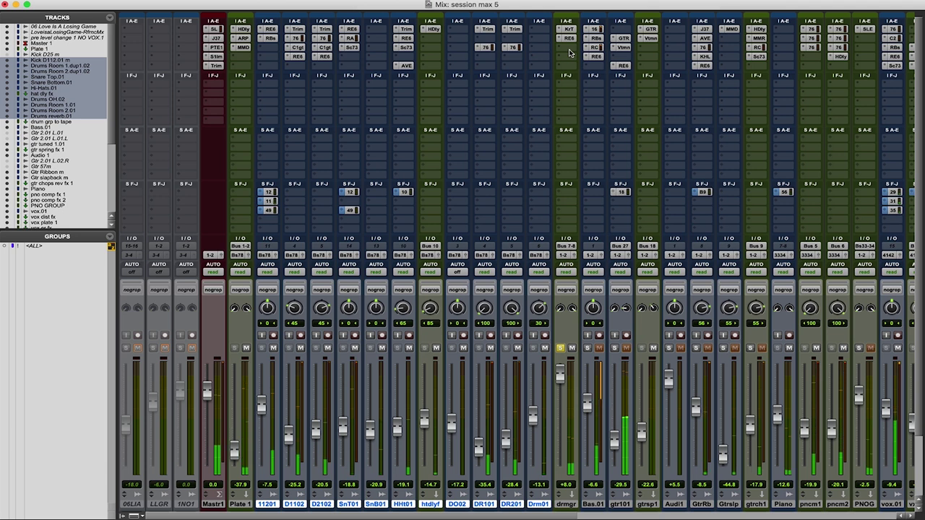
Step: Open Kramer Tape on the drum grp to tape track and raise its record level to 18.0
click(569, 29)
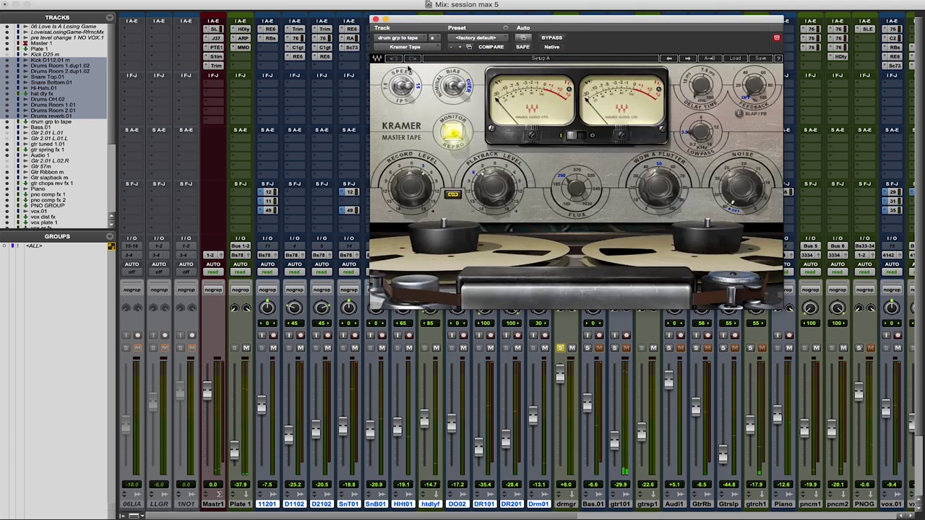
drag(523, 21, 281, 19)
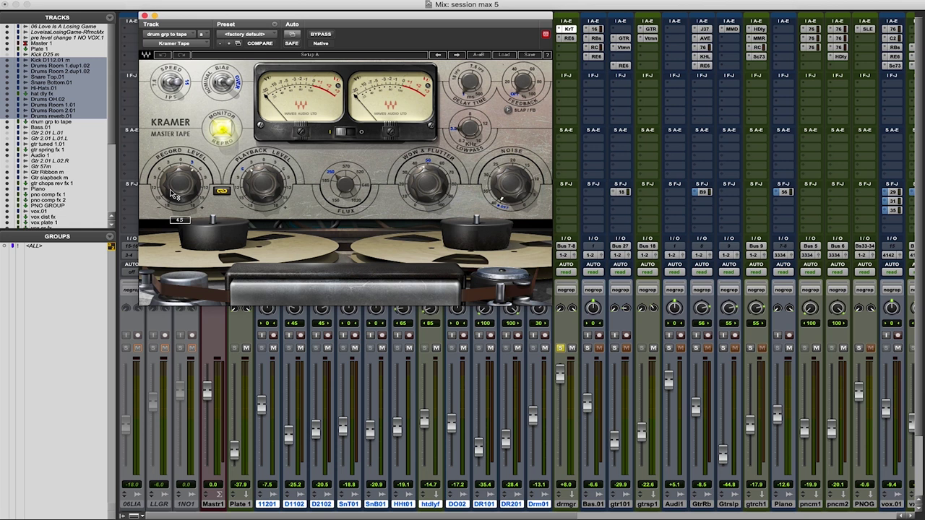
drag(174, 195, 175, 141)
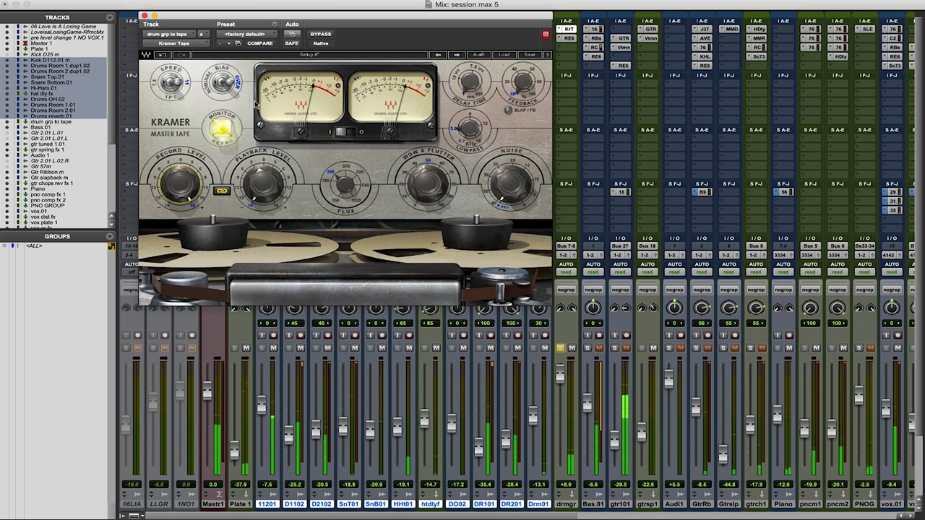
Step: Compare Kramer Tape bypassed and active on the drum group, then lower its record level and close the plug-in
click(325, 38)
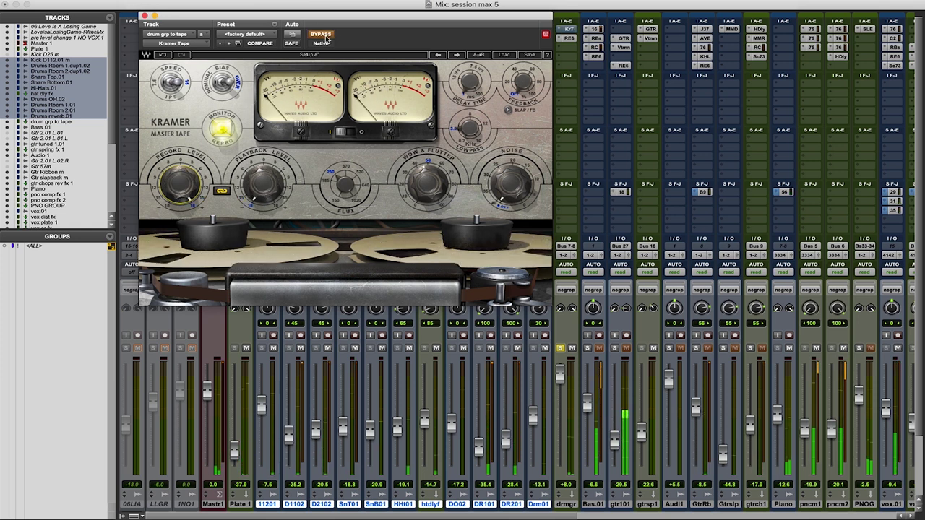
click(324, 38)
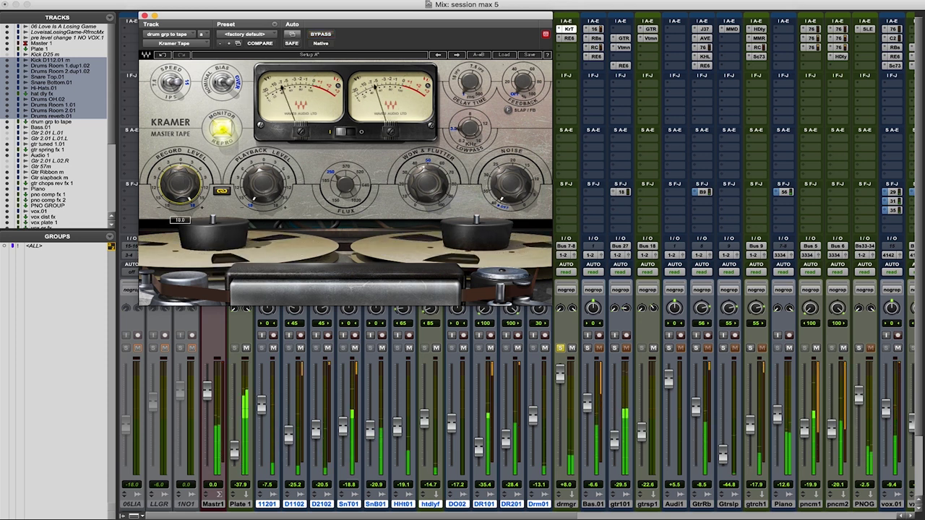
drag(193, 176, 193, 196)
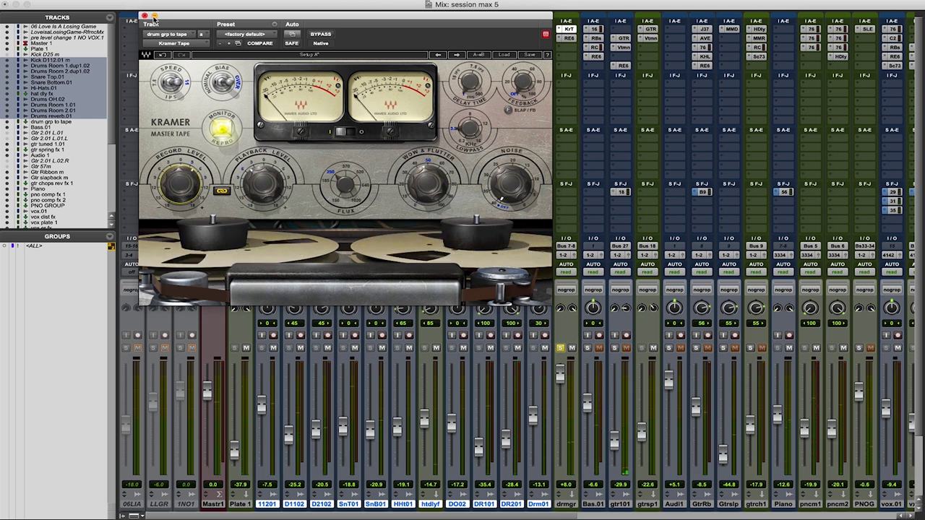
click(144, 16)
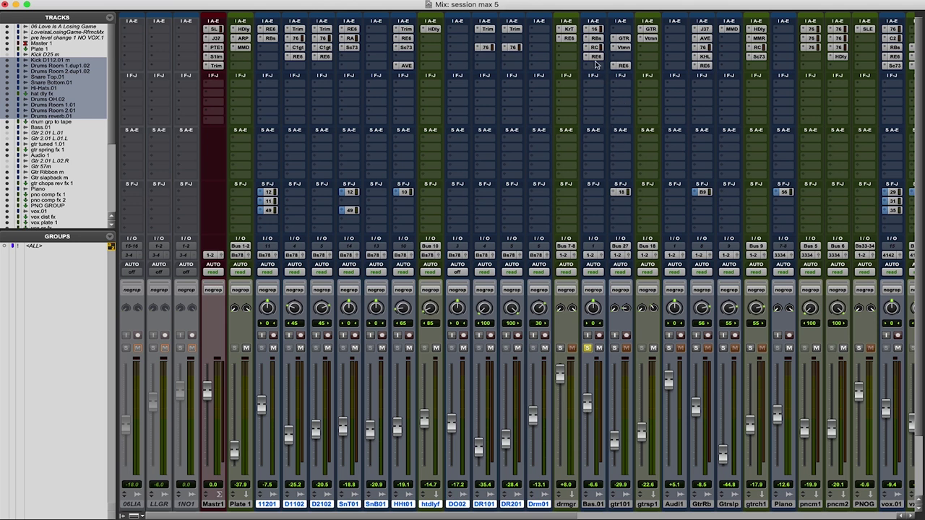
Step: Play the soloed Bass.01 track and take its dbx-160 compressor out of bypass
click(592, 29)
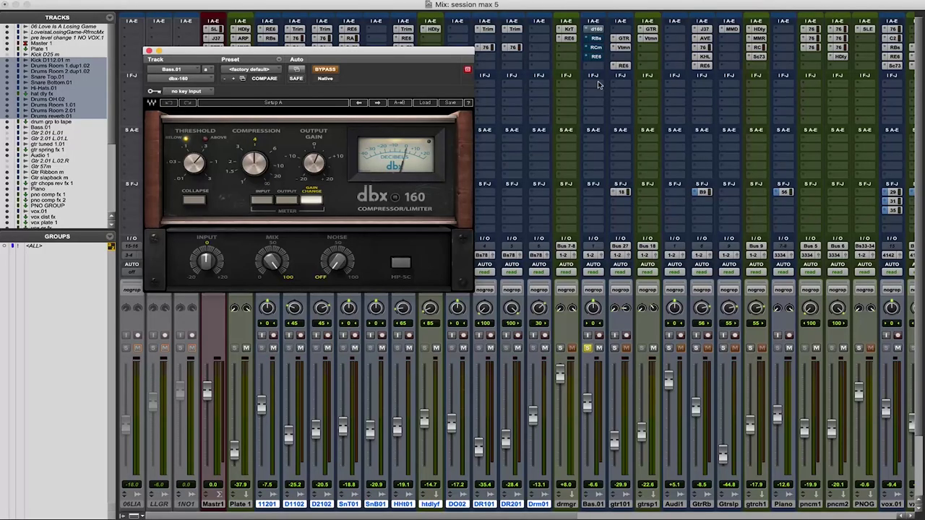
key(space)
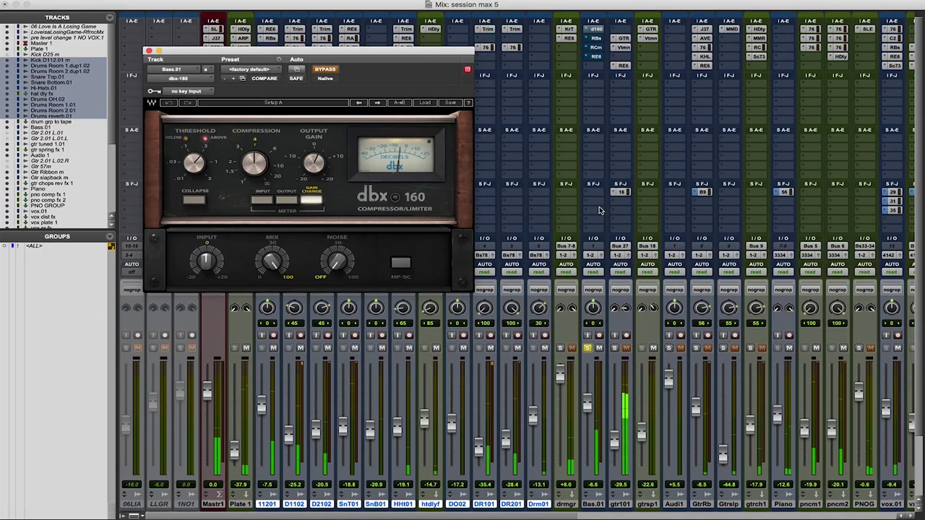
click(325, 71)
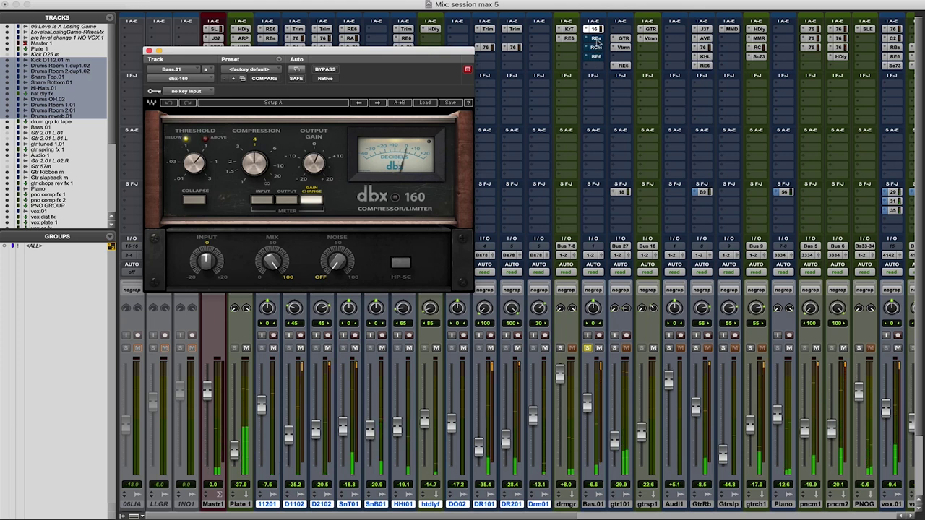
Step: View the RBass settings on Bass.01 and solo the drum grp to tape track alongside the bass
click(596, 39)
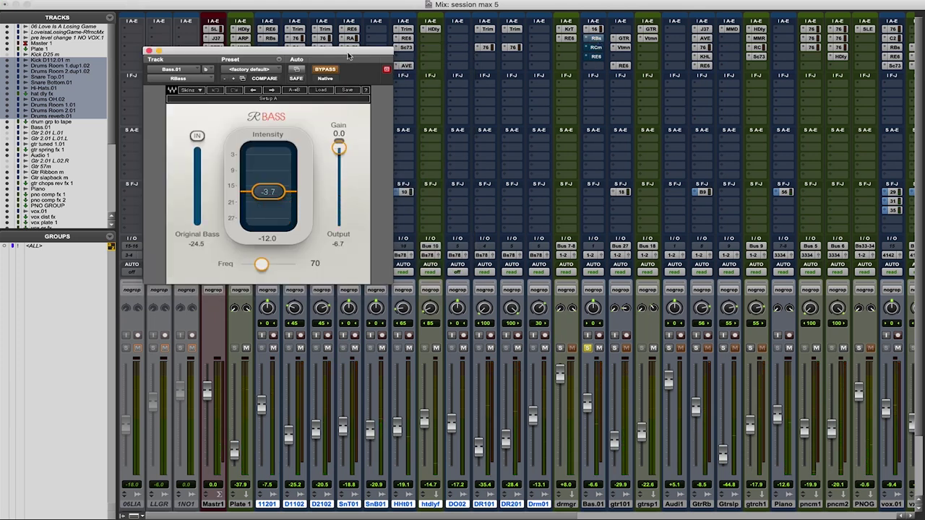
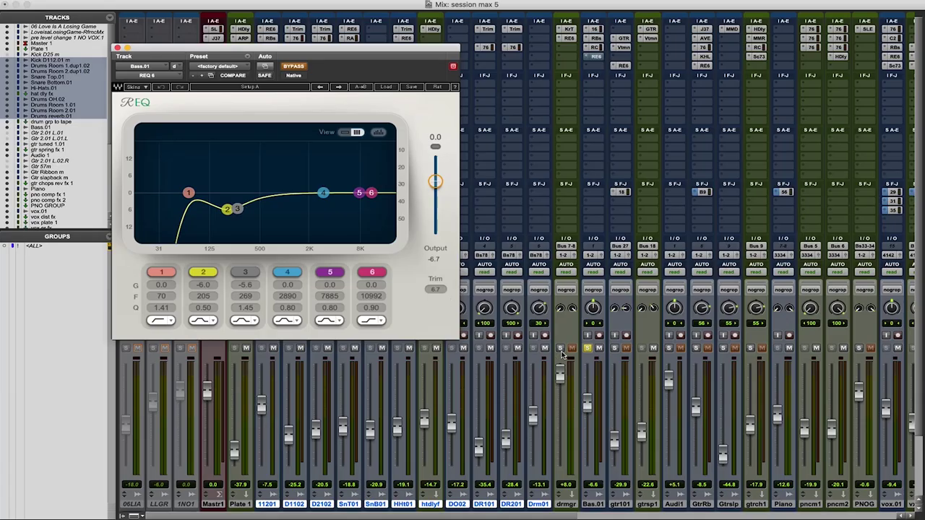
click(561, 349)
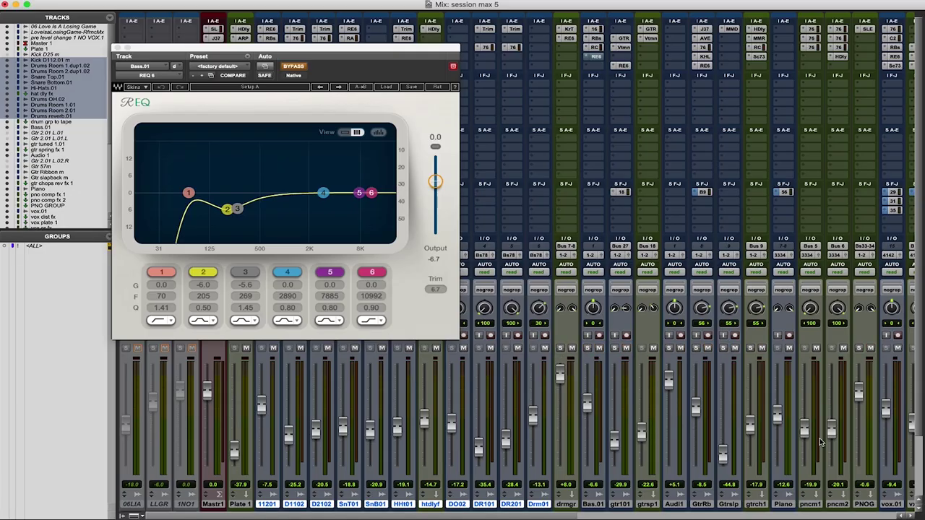
Step: Select the Piano track and bring the piano effect and group channels into view
scroll(749, 455, down, 2)
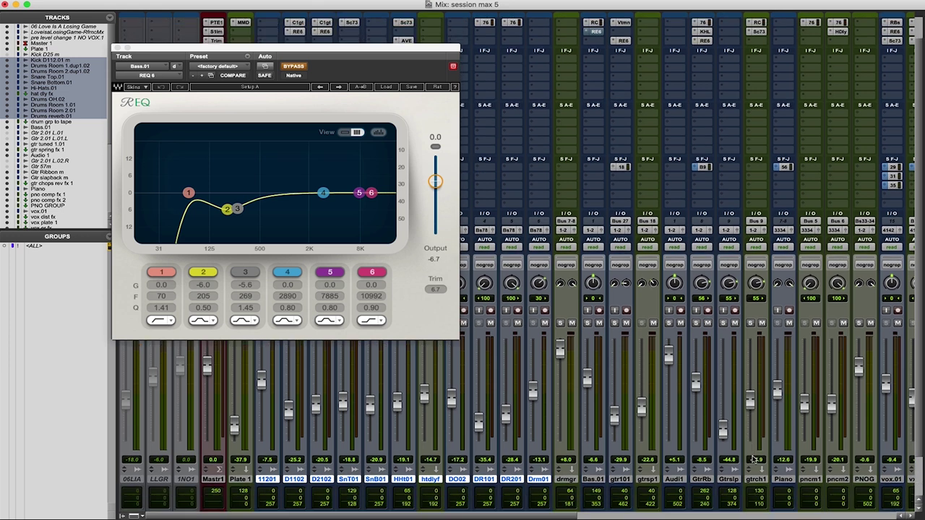
click(790, 481)
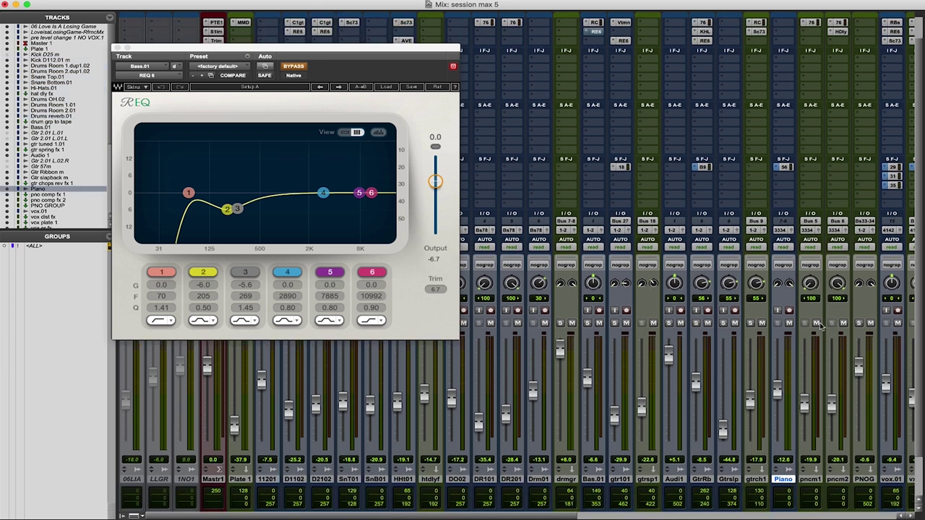
scroll(841, 404, right, 3)
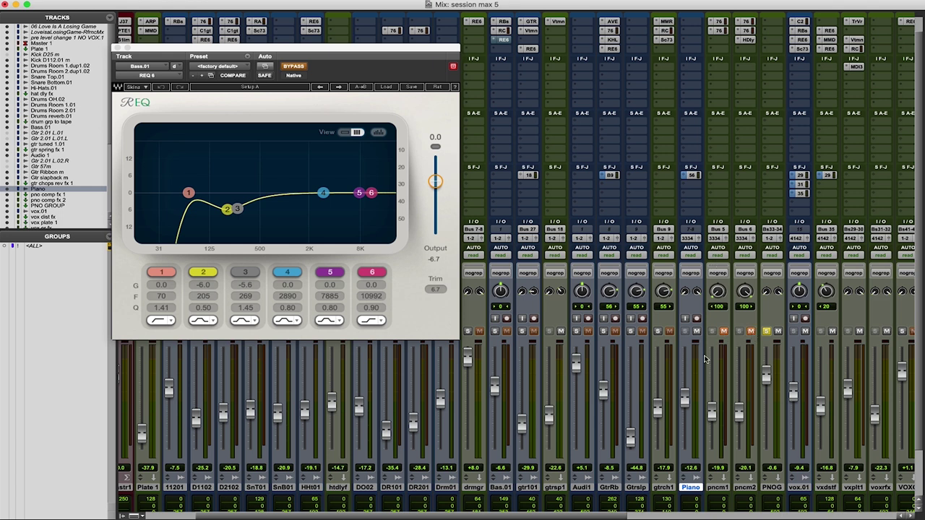
Step: Play the soloed piano group and open the first CLA-76 on pno comp fx 1, moving its window clear of the channels
key(space)
click(717, 22)
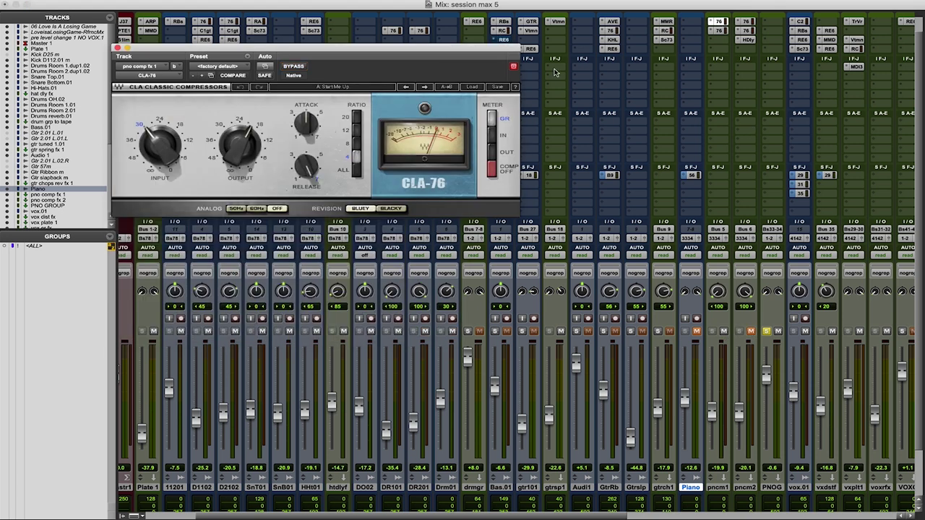
drag(400, 50, 318, 44)
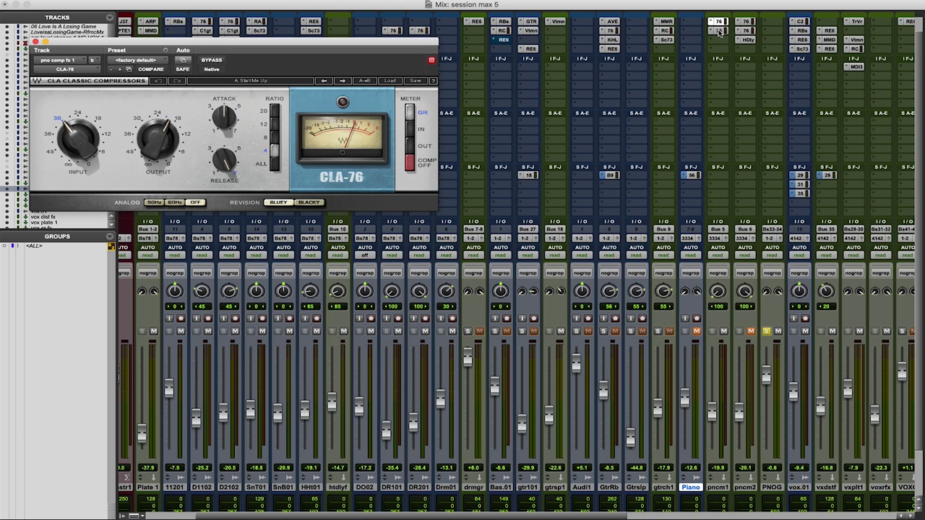
Step: Play the soloed piano group and take the second CLA-76 on pno comp fx 1 out of bypass
key(space)
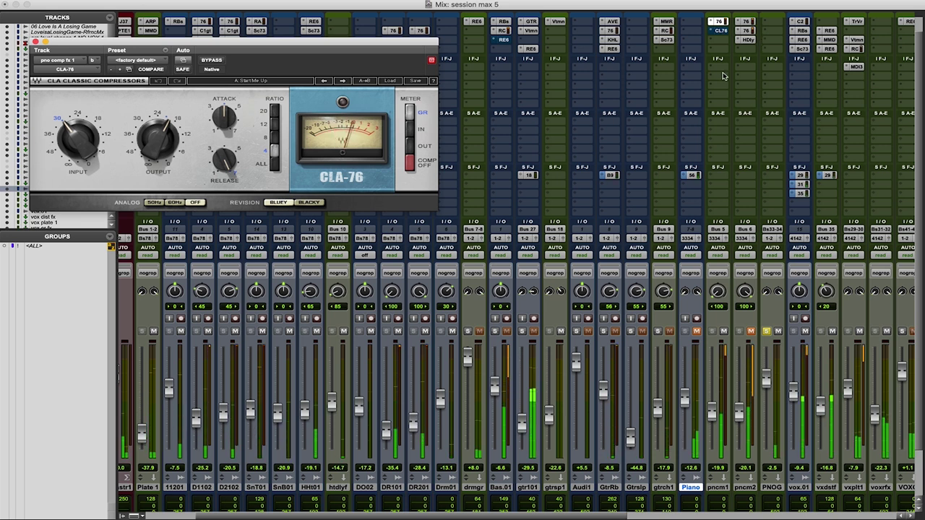
click(720, 31)
super+click(720, 31)
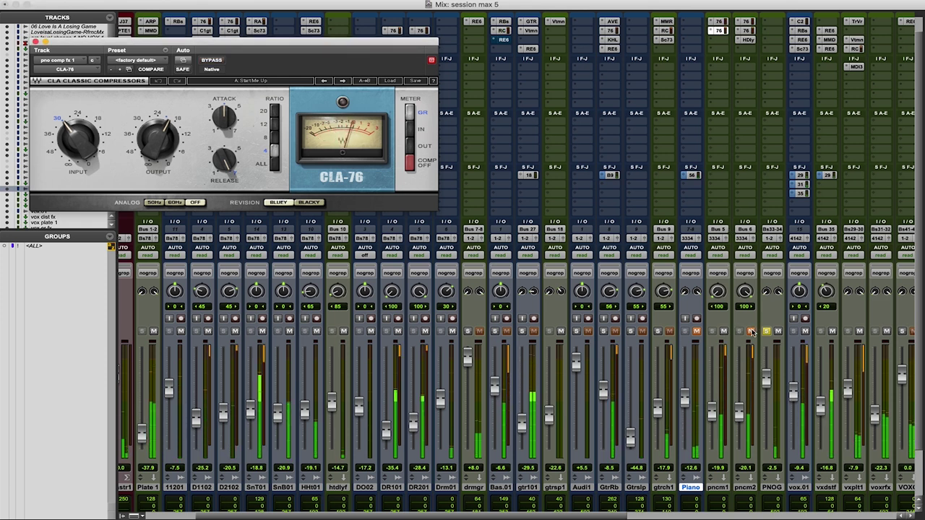
Step: Unmute pno comp fx 2 and view the settings of its H-Delay, closing the plug-in window when done
click(751, 331)
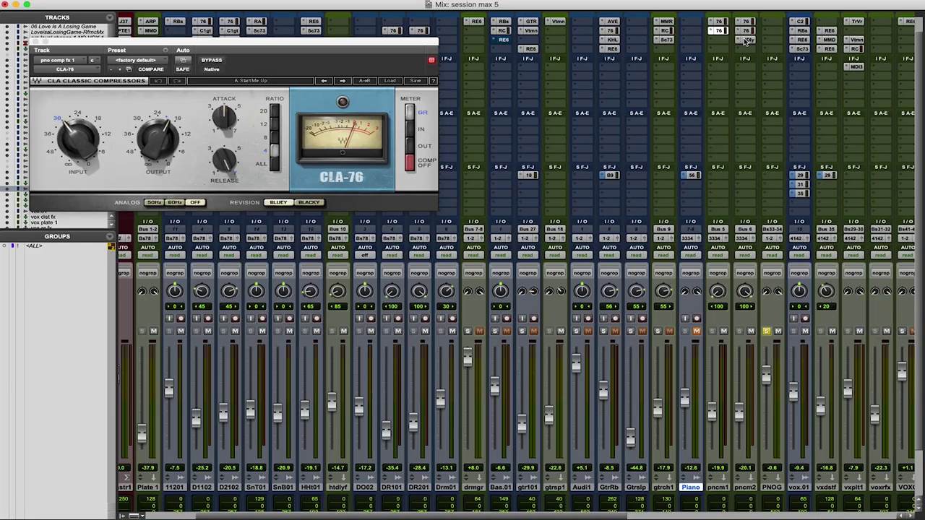
click(747, 40)
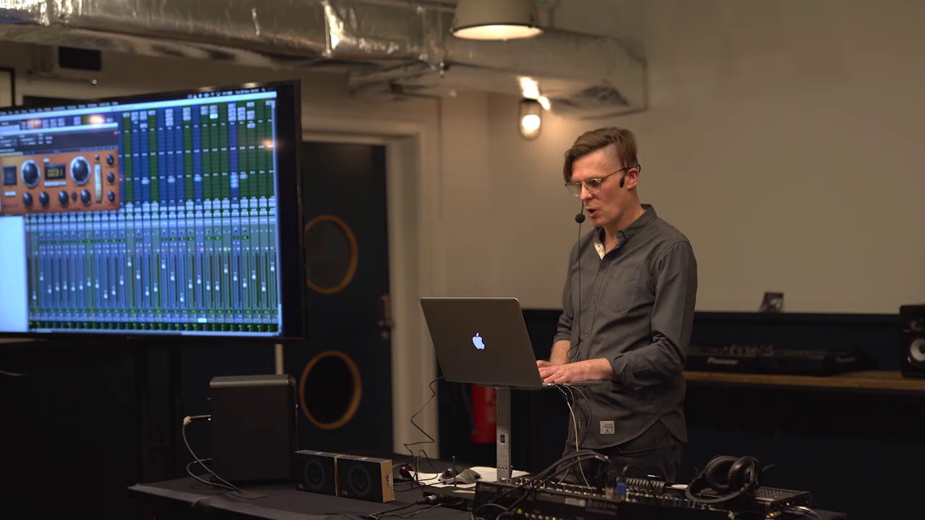
click(34, 42)
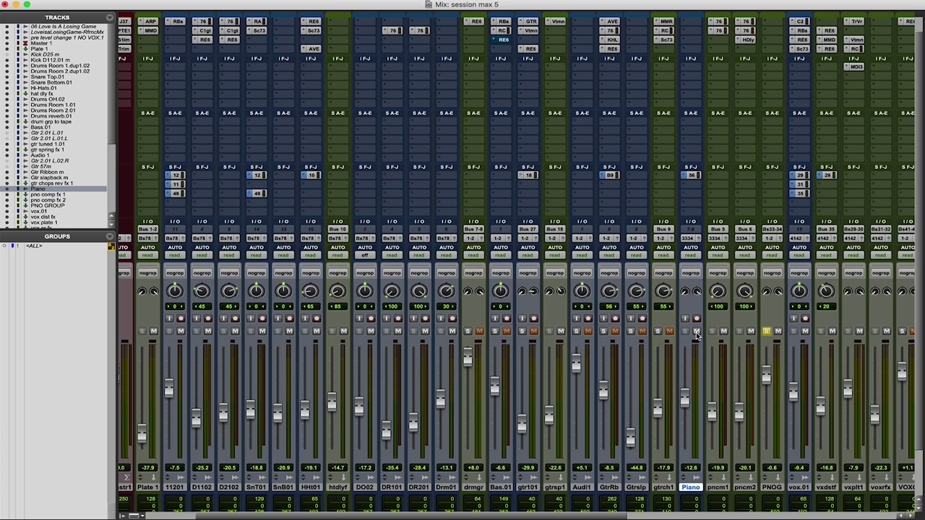
Step: Play the piano and compare it with pno comp fx 1 and pno comp fx 2 both muted and unmuted
key(space)
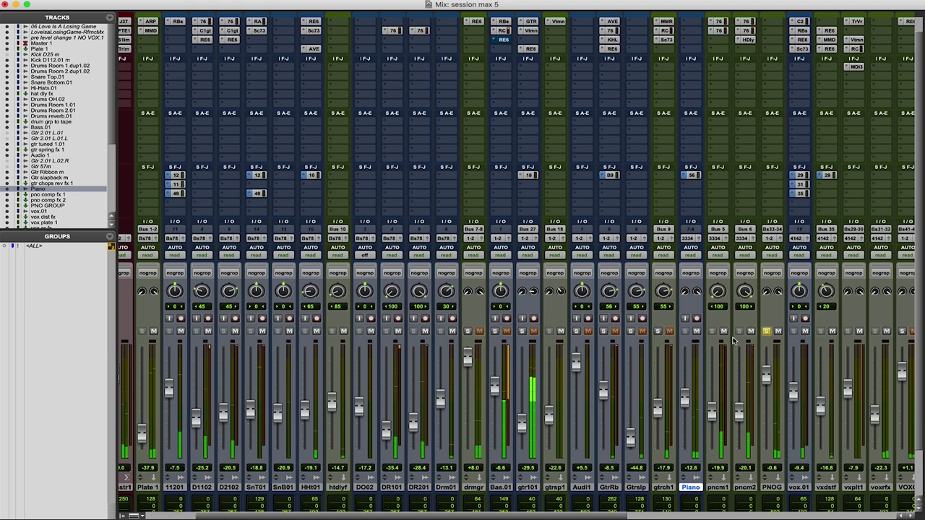
click(723, 331)
click(751, 331)
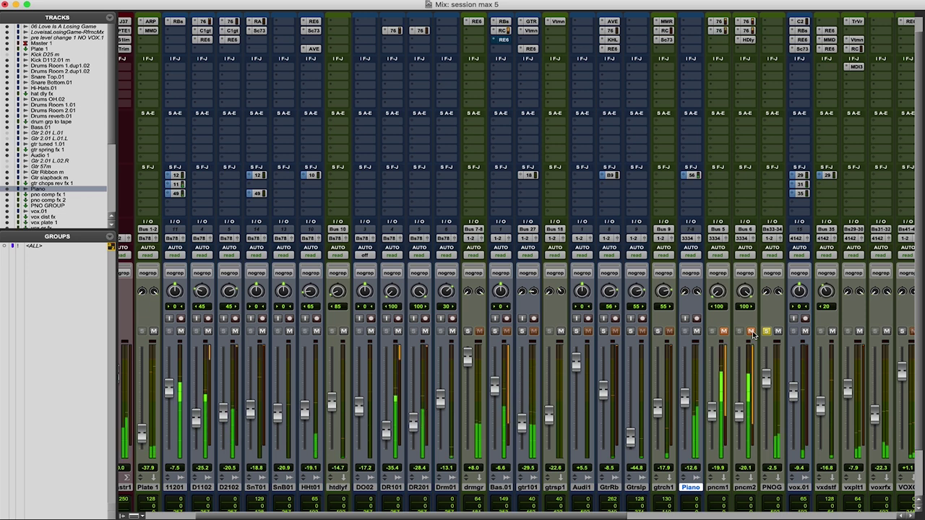
click(751, 331)
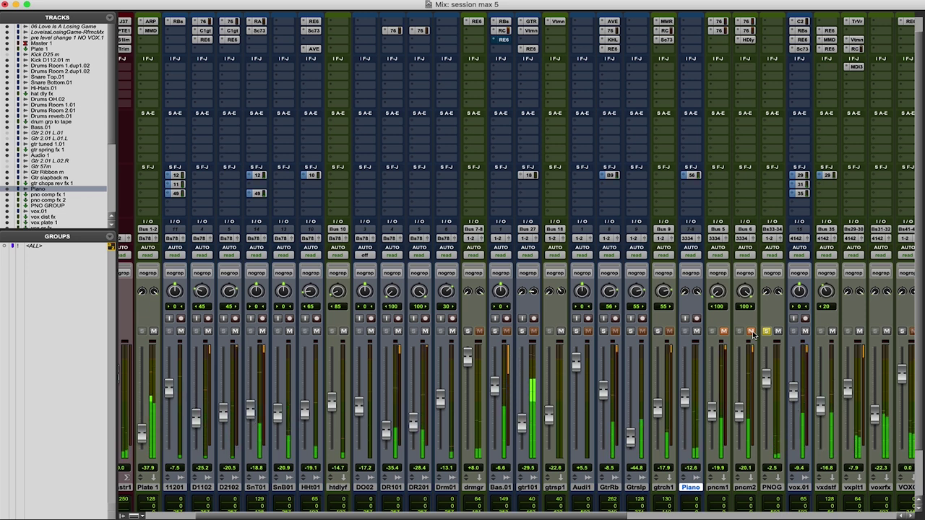
click(723, 331)
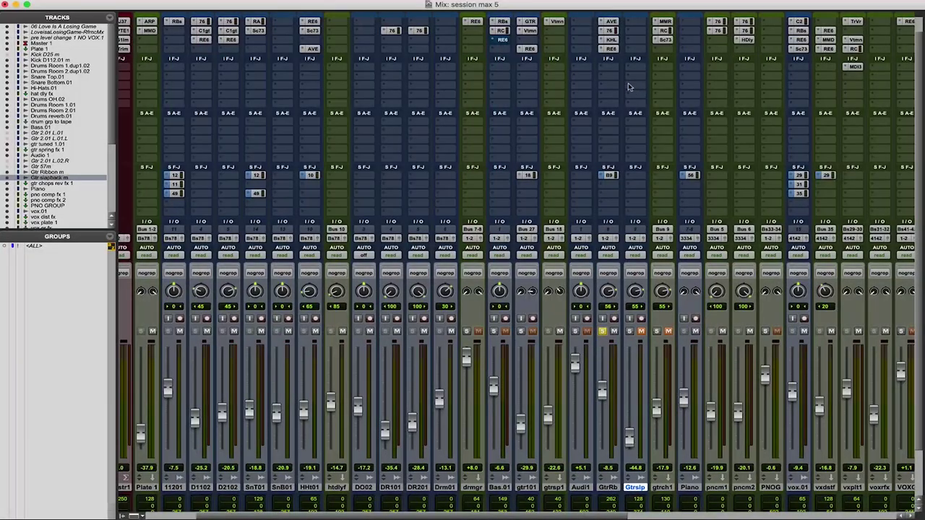
Step: View the REQ 6 and Kramer HLS settings on the Gtr Ribbon m track
click(611, 48)
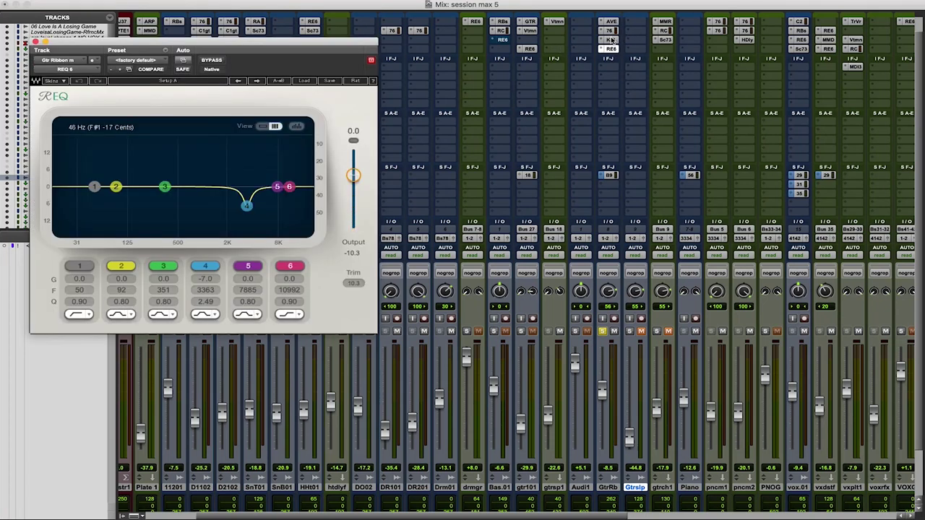
click(610, 40)
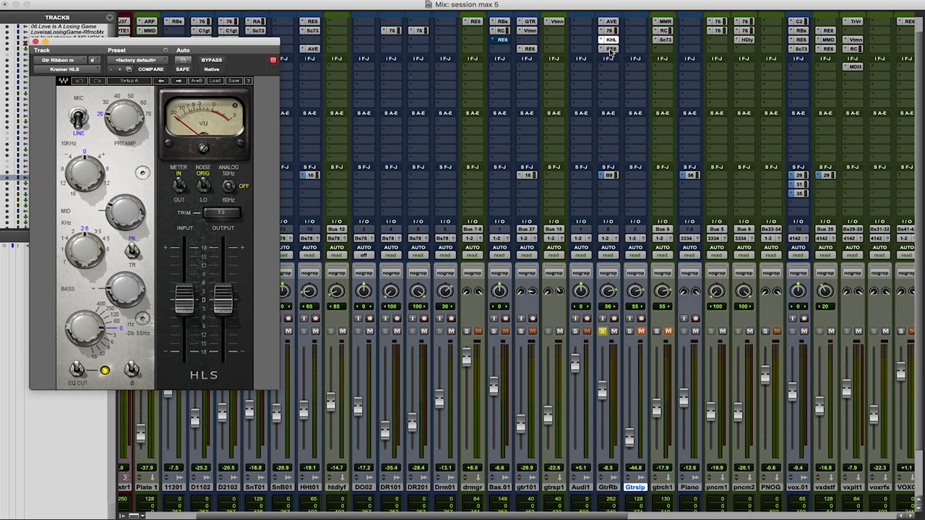
click(610, 48)
Step: Bypass all four plug-ins on Gtr Ribbon m and play a passage of the unprocessed guitar
super+click(611, 48)
super+click(611, 40)
super+click(611, 31)
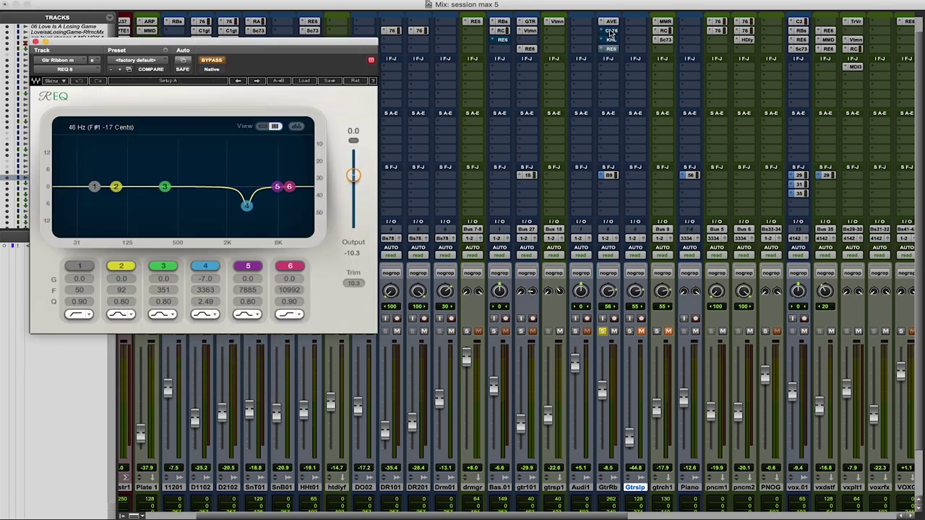
super+click(611, 22)
key(space)
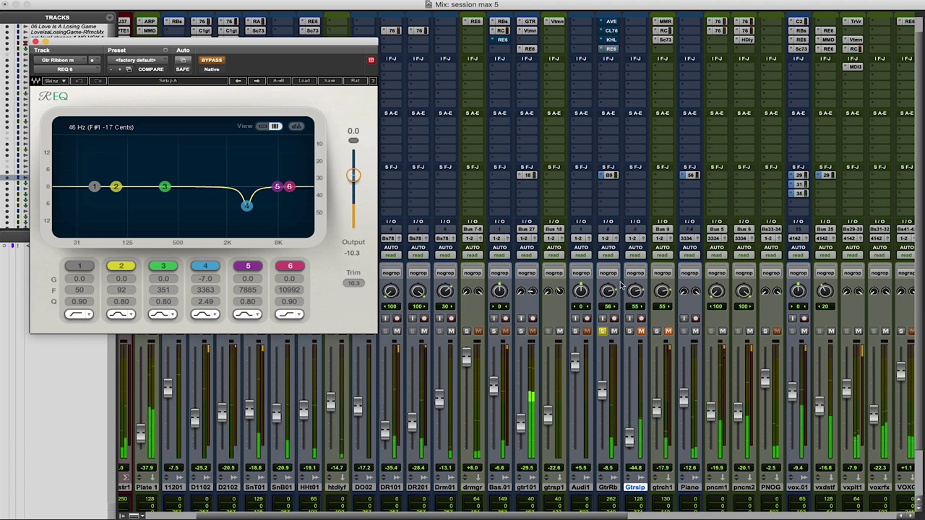
key(space)
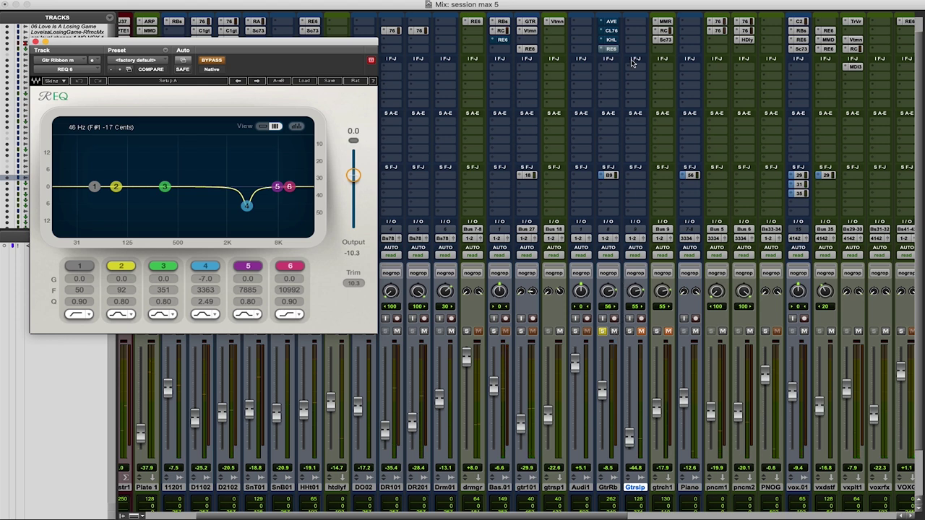
Step: Take the Aphex Vintage Exciter and the CLA-76 on Gtr Ribbon m out of bypass one by one, auditioning each
click(611, 22)
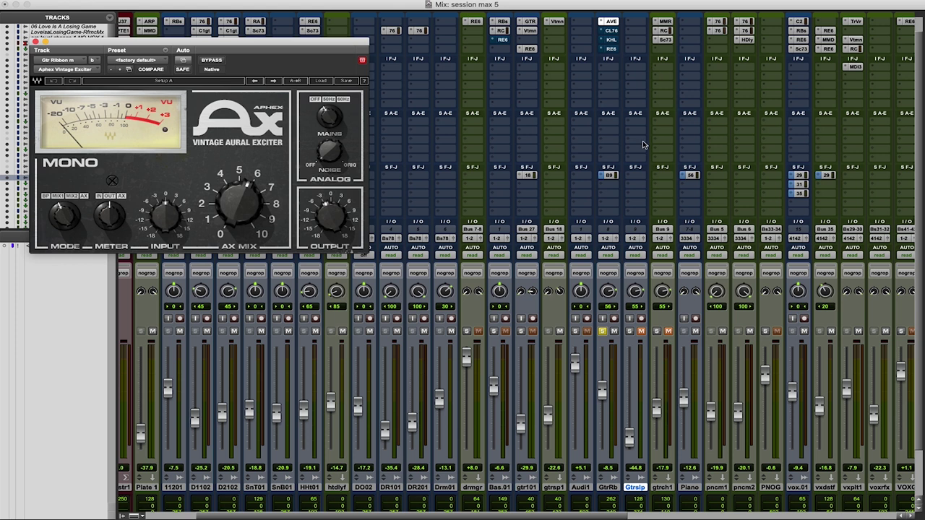
key(space)
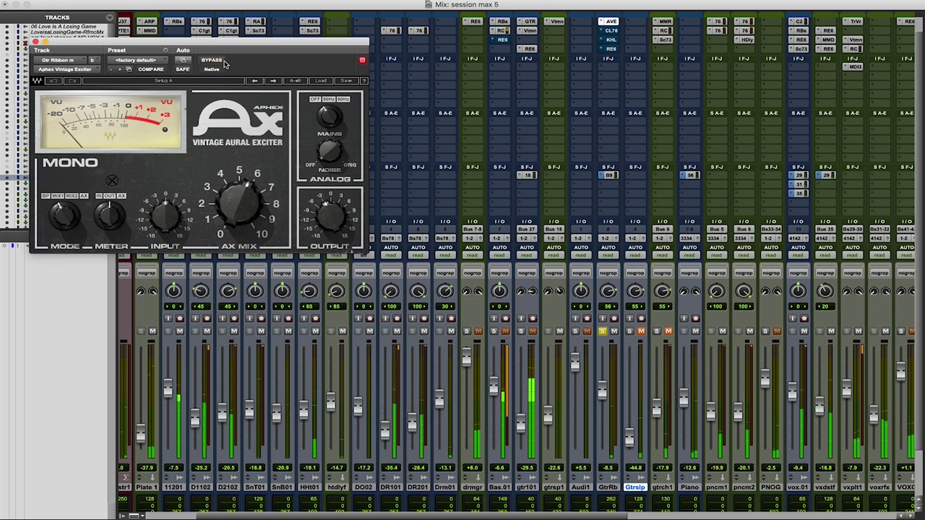
click(611, 31)
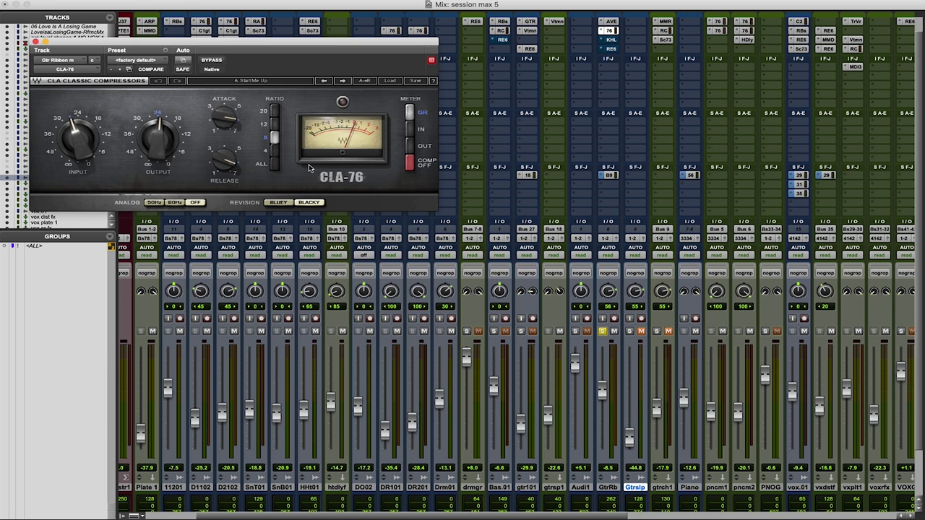
key(space)
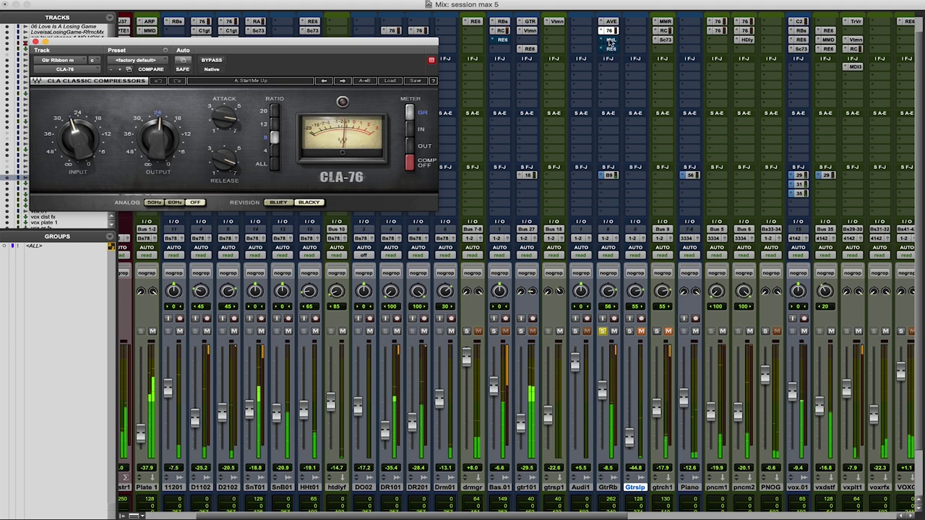
click(211, 60)
click(219, 62)
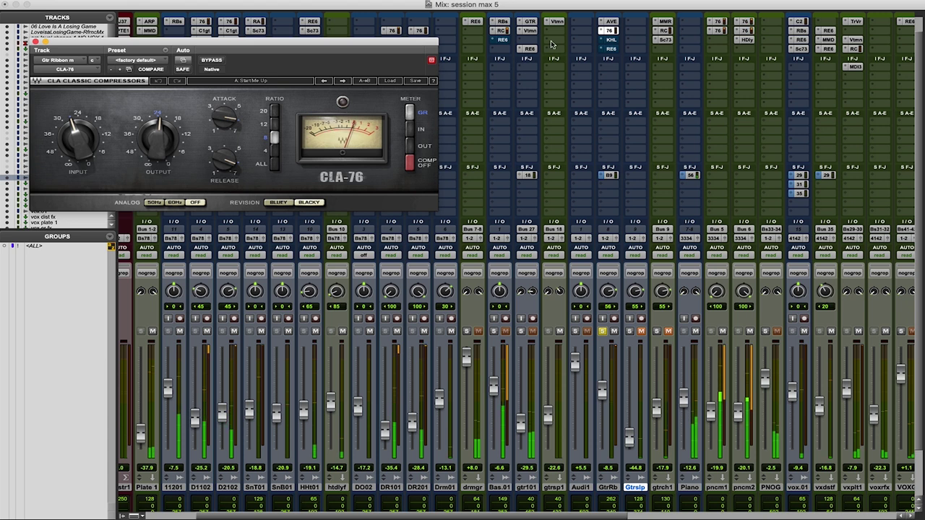
Step: Take the Kramer HLS and the REQ 6 on Gtr Ribbon m out of bypass one by one during playback
click(609, 41)
click(212, 59)
drag(224, 47, 329, 9)
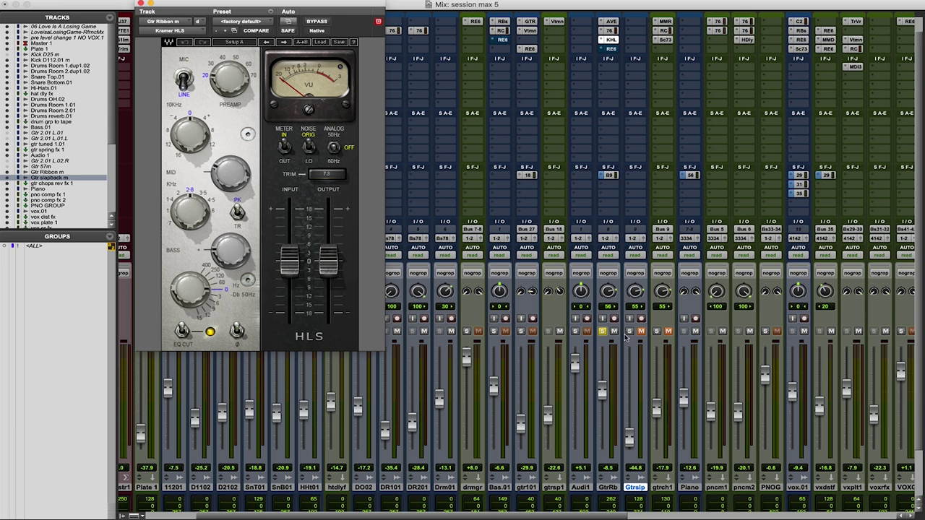
key(space)
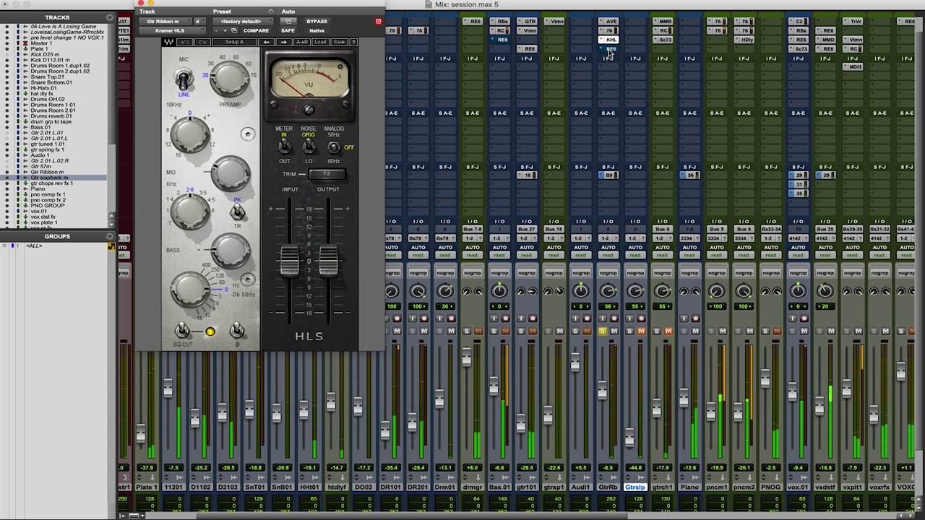
click(611, 48)
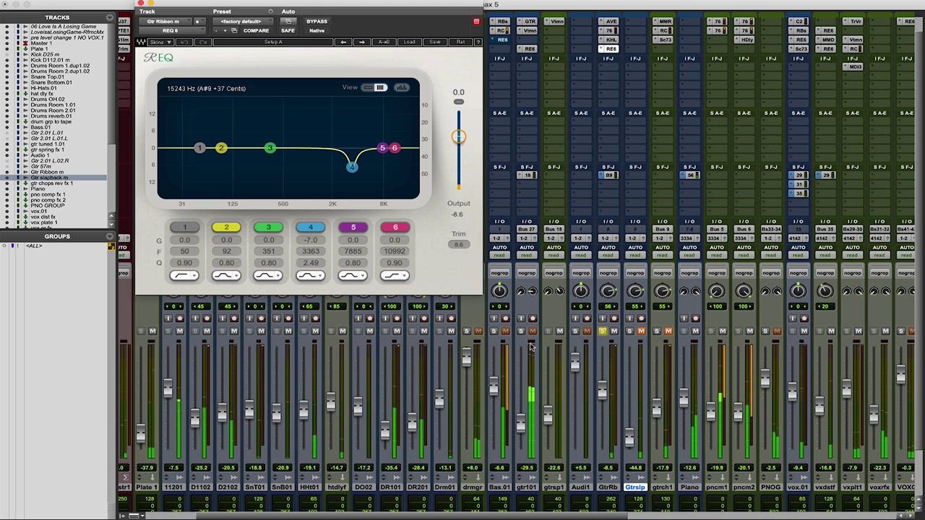
Step: Solo Bass.01, drum grp to tape and PNO GROUP alongside Gtr Ribbon m
click(493, 331)
click(520, 331)
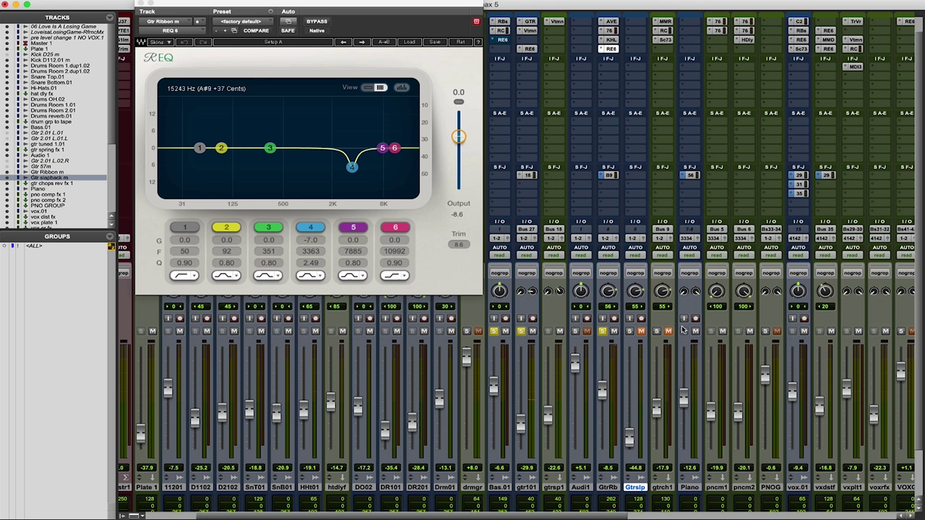
click(764, 331)
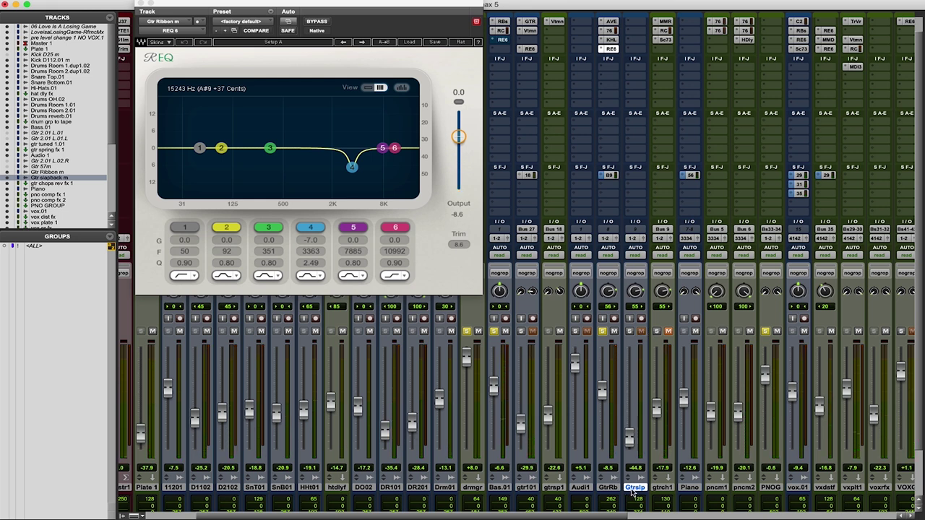
Step: Solo only gtr chops rev fx 1, taking the bass, drum group, piano group and Gtr Ribbon m out of solo
click(494, 331)
click(466, 332)
click(764, 331)
click(656, 331)
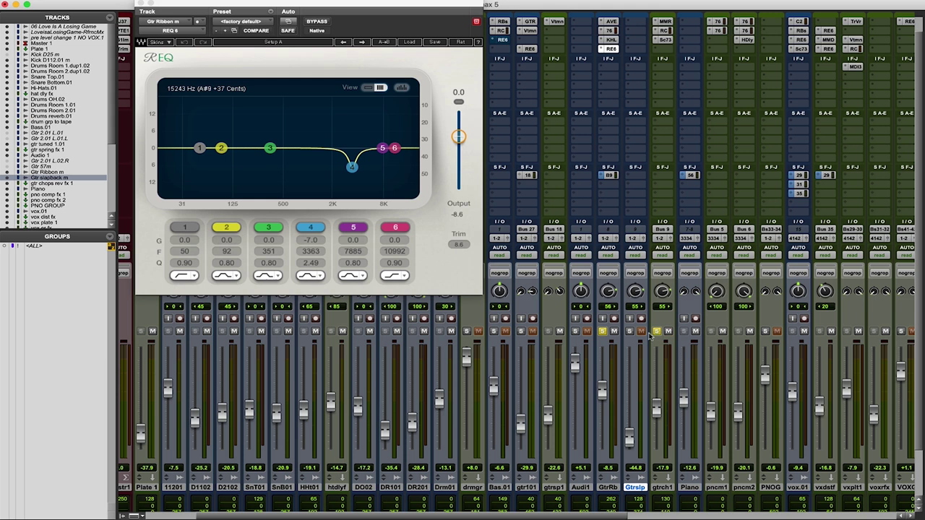
click(605, 331)
Step: View the Manny Marroquin Reverb, RCompressor and Scheps 73 settings on gtr chops rev fx 1
click(666, 22)
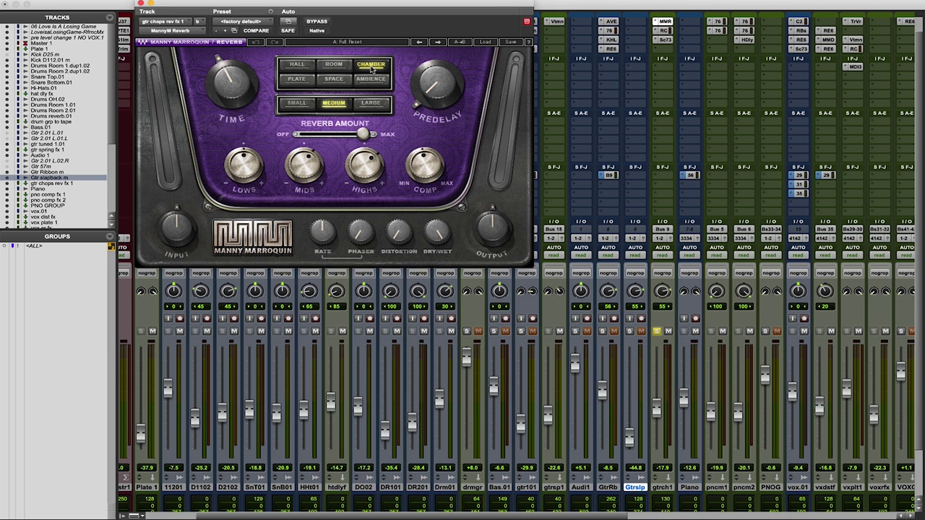
click(663, 32)
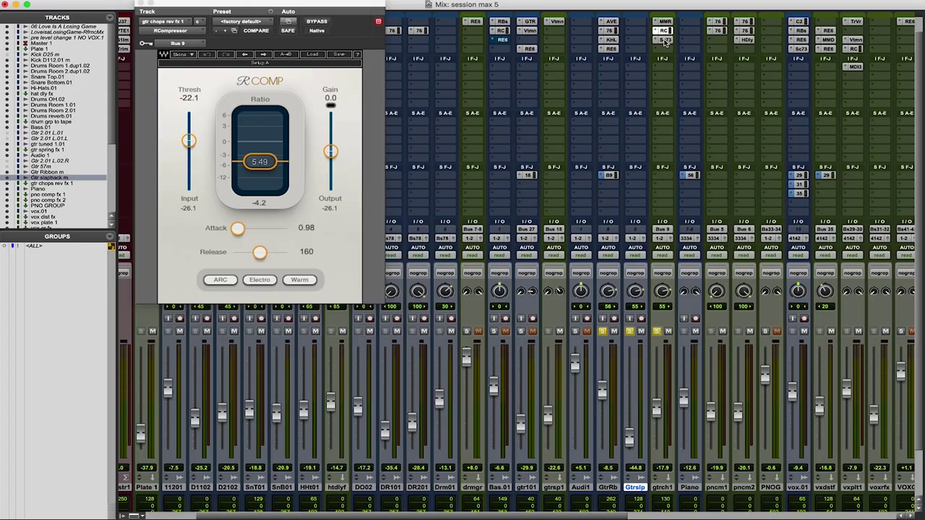
click(664, 40)
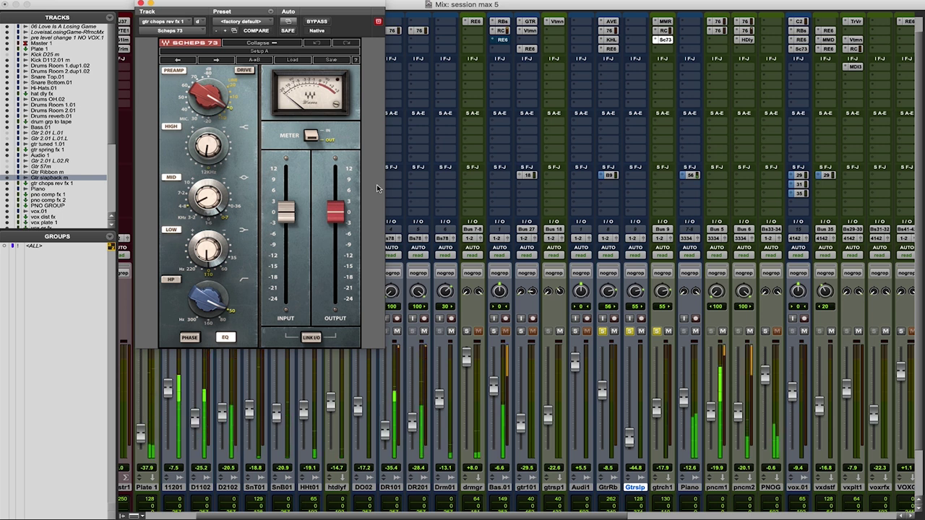
Step: Solo drum grp to tape, Bass.01 and PNO GROUP alongside the guitar tracks and close the Scheps 73 window
click(466, 331)
click(494, 331)
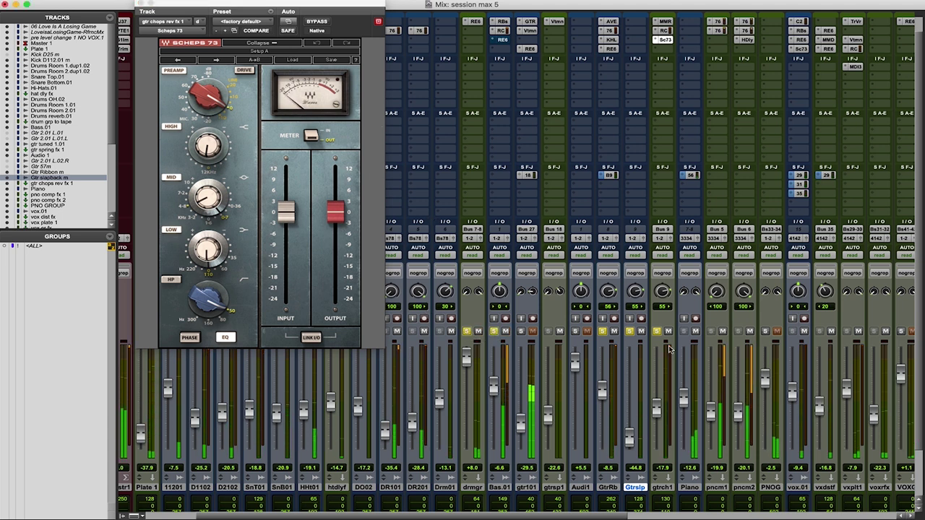
click(766, 331)
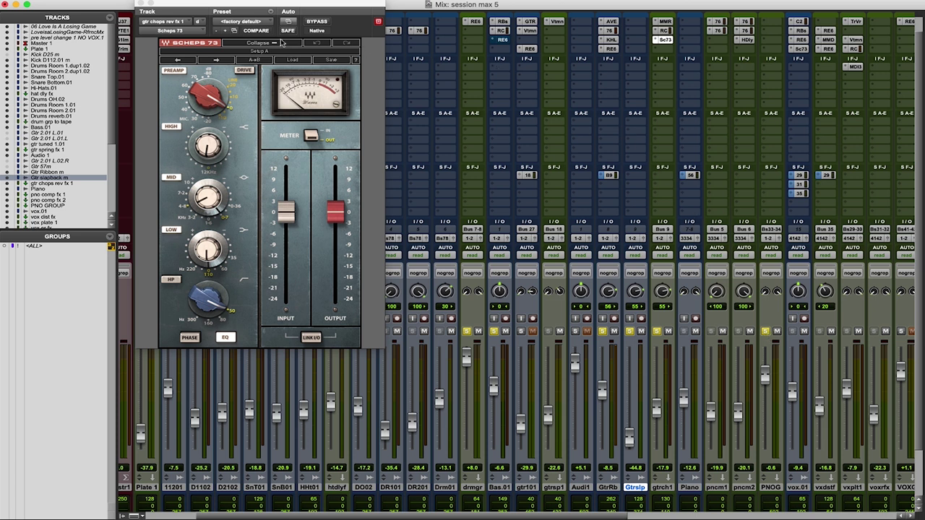
click(137, 5)
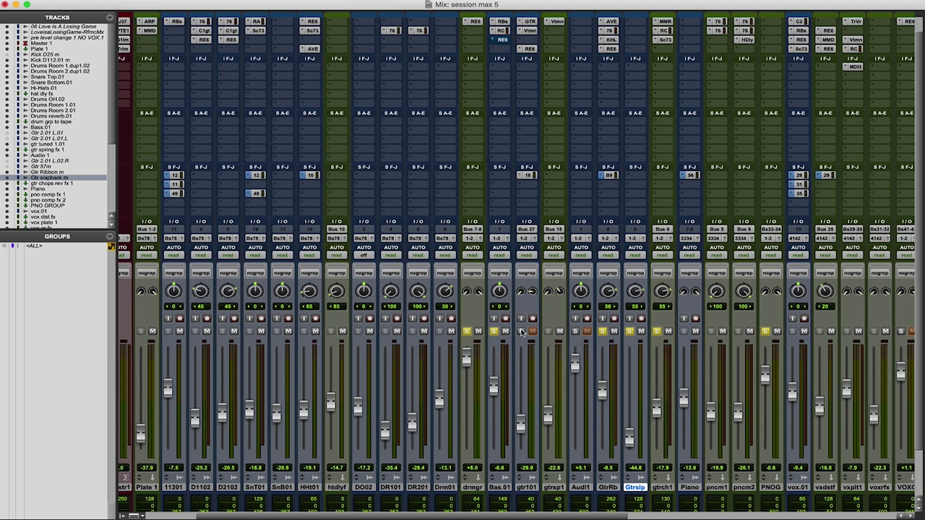
Step: Solo gtr tuned 1.01 and open its GTR Tool Rack 2, moving the window clear of the track's inserts
click(522, 331)
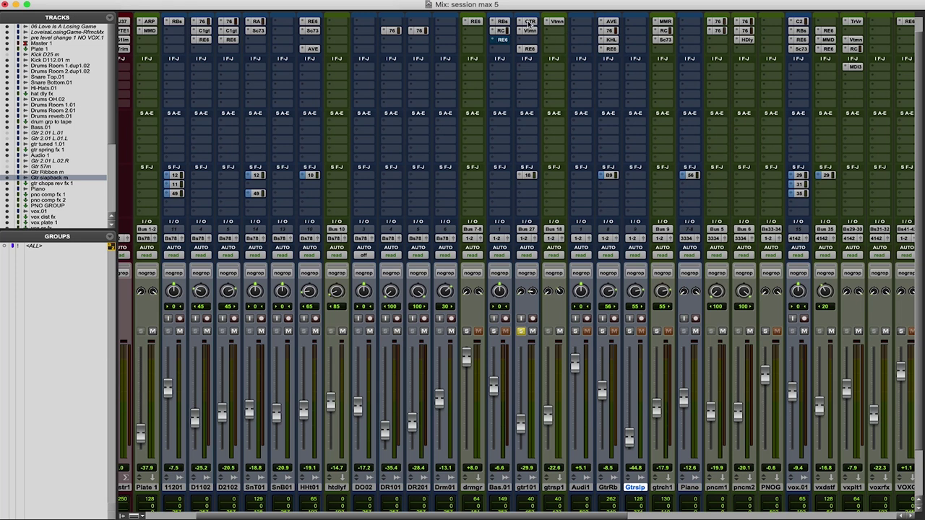
click(528, 22)
drag(417, 9, 255, 12)
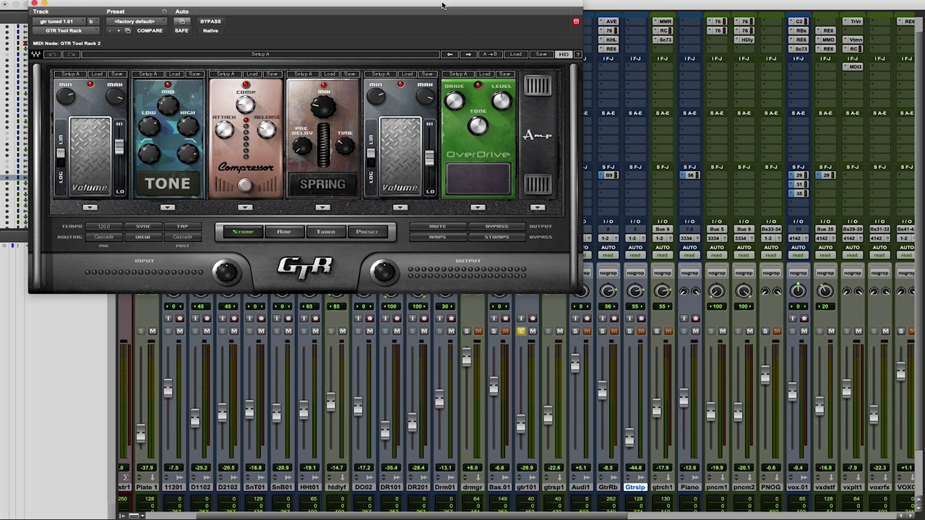
drag(443, 6, 921, 95)
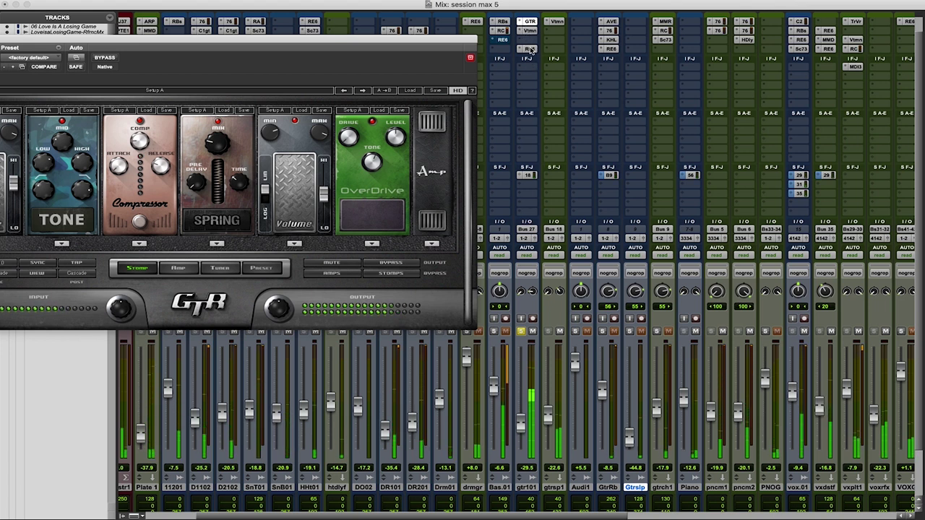
Step: Compare gtr tuned 1.01 with its GTR Tool Rack 2 bypassed and active, and dismiss the CPU power alert
super+click(529, 22)
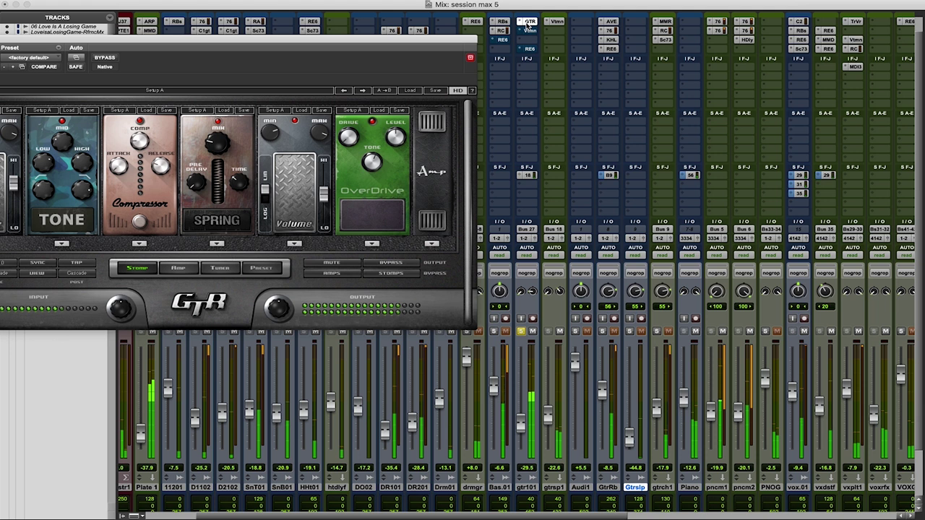
super+click(530, 23)
key(Return)
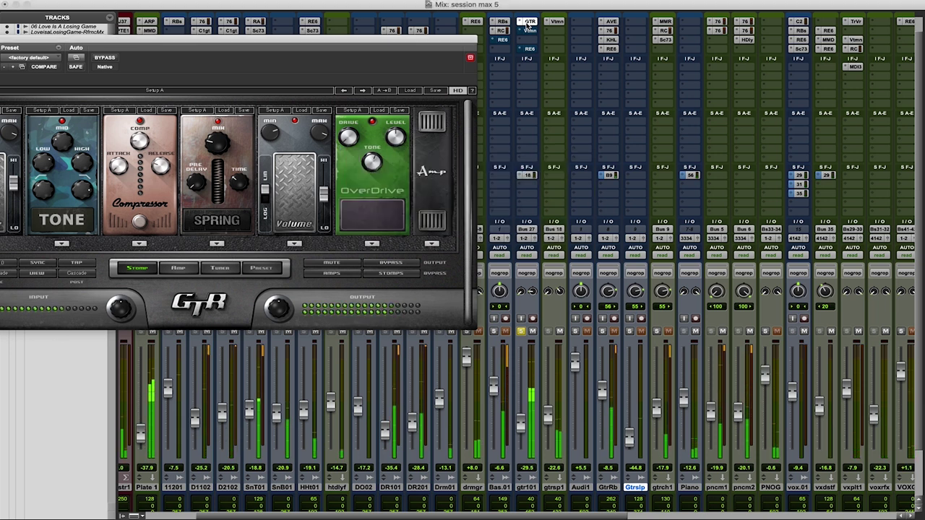
super+click(530, 23)
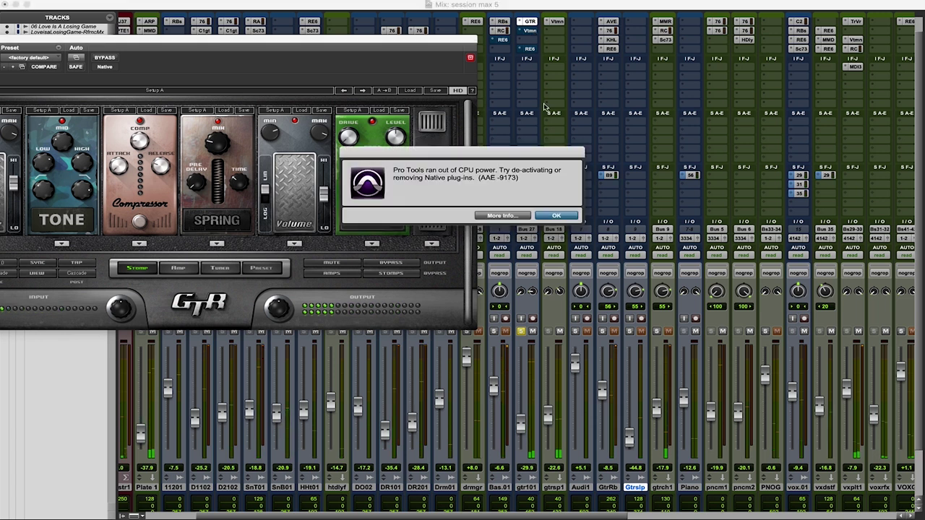
click(556, 217)
Step: Open the Vitamin plug-in on gtr tuned 1.01, and compare it bypassed and active during playback
click(532, 31)
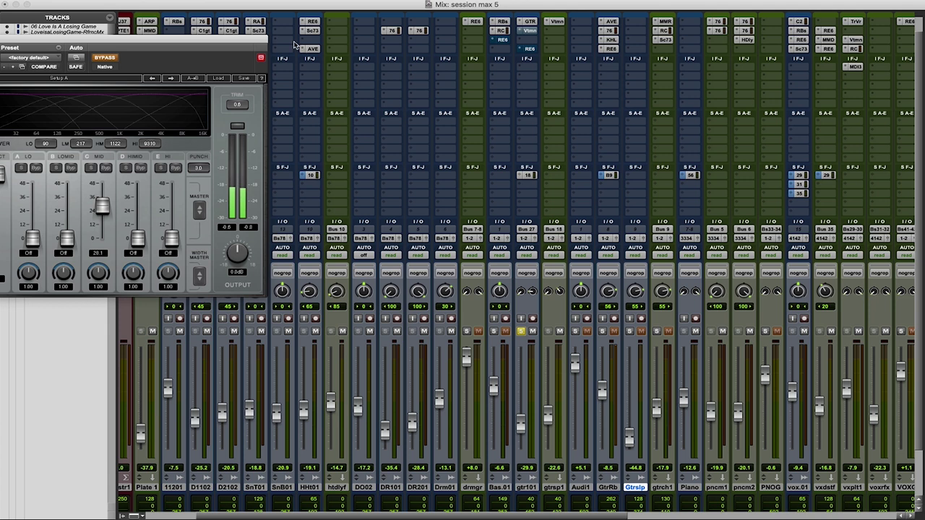
drag(223, 42, 667, 57)
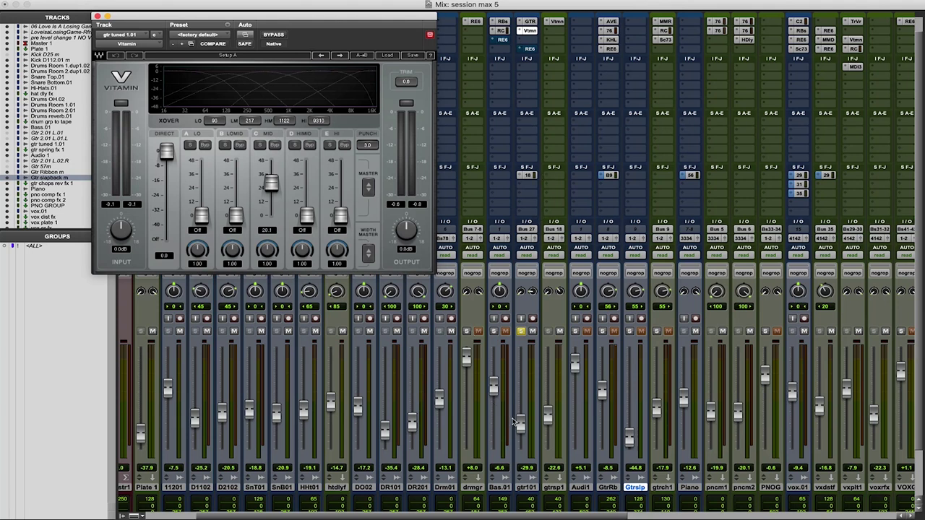
key(space)
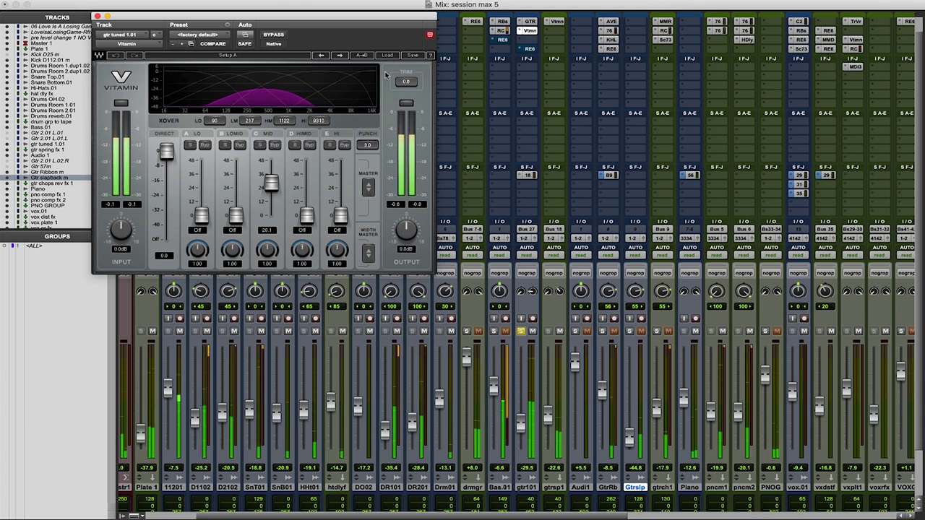
click(273, 36)
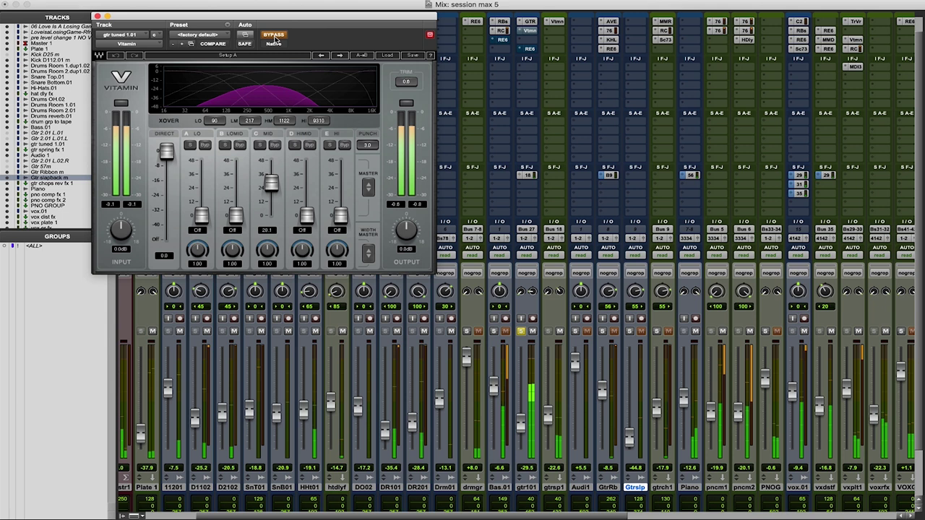
click(273, 36)
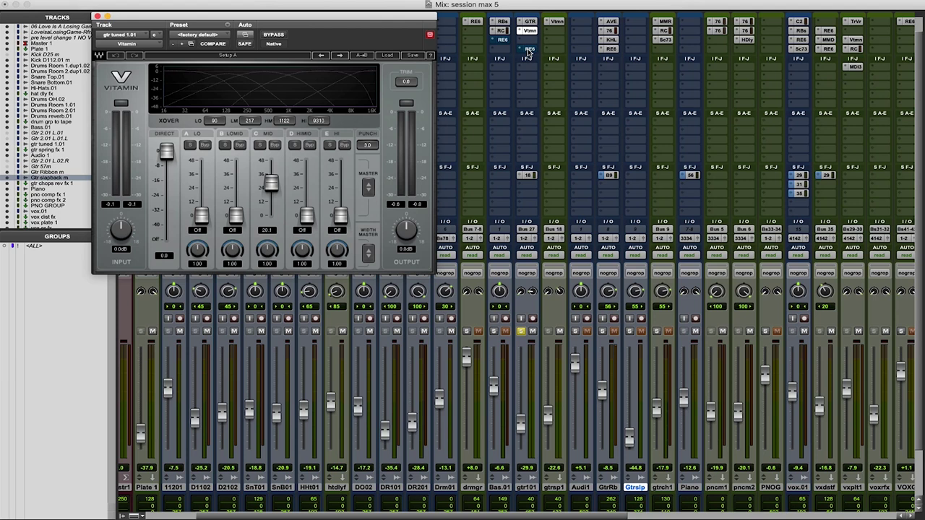
Step: View the REQ 6 settings on gtr tuned 1.01, resume playback and close the plug-in window
click(528, 49)
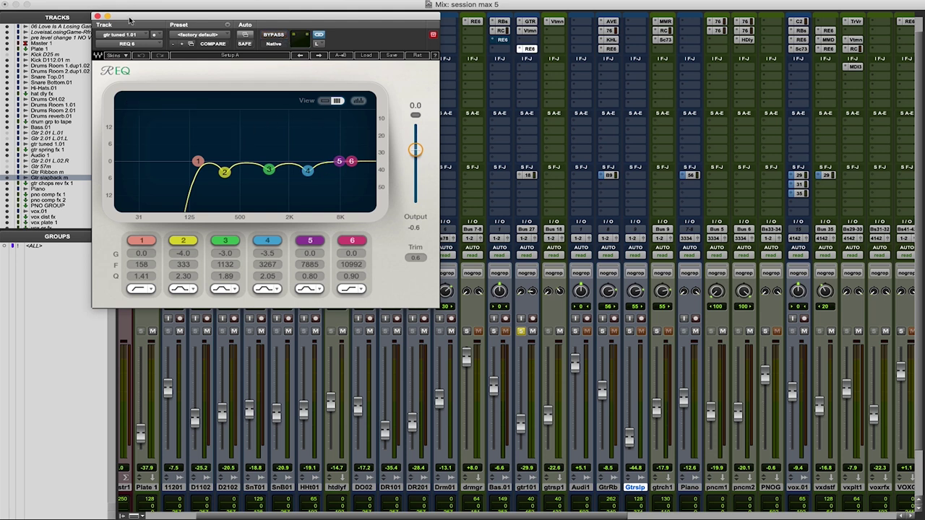
key(space)
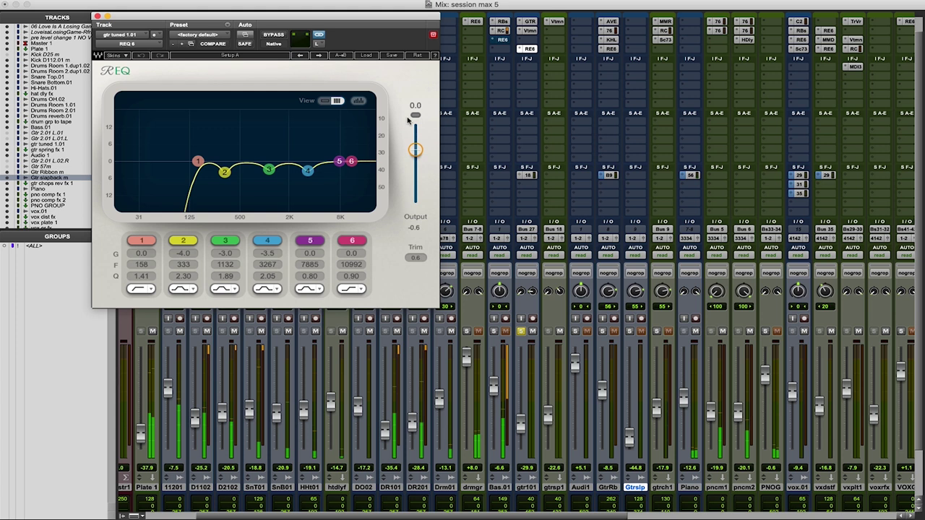
click(98, 16)
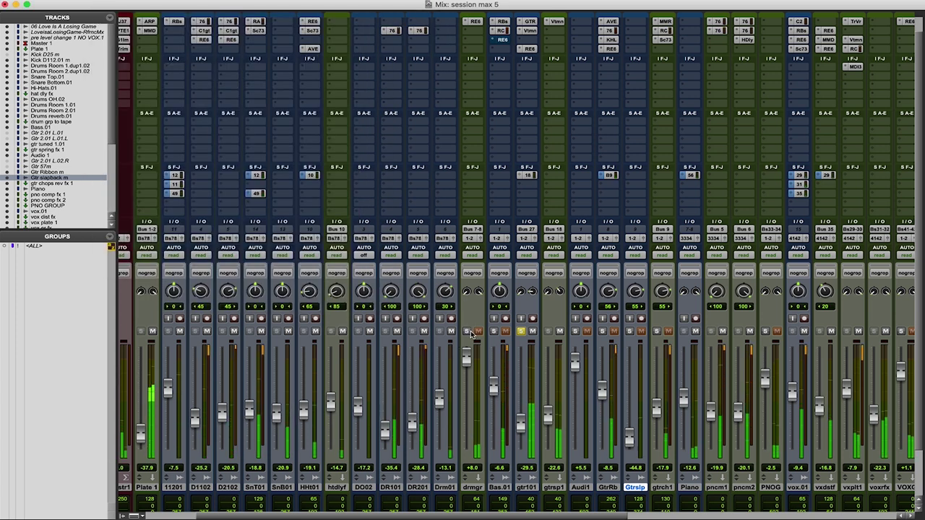
Step: Add drum grp to tape, Bass.01, Gtr Ribbon m, Gtr slapback m, gtr chops rev fx 1 and PNO GROUP to the solo
click(466, 331)
click(494, 331)
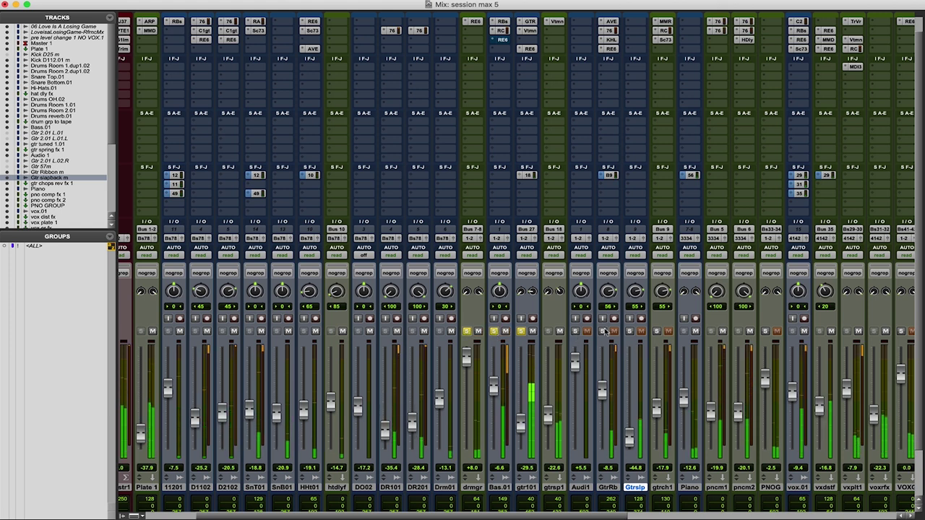
click(629, 331)
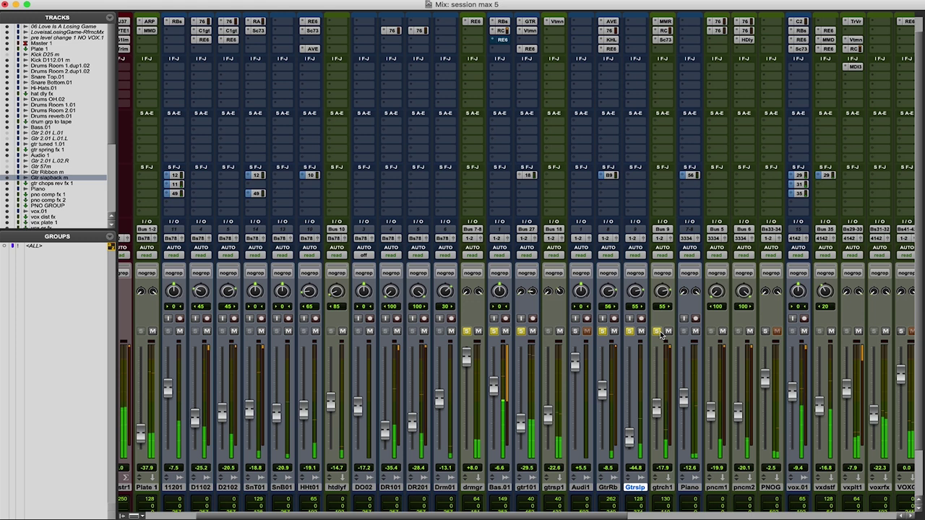
click(765, 332)
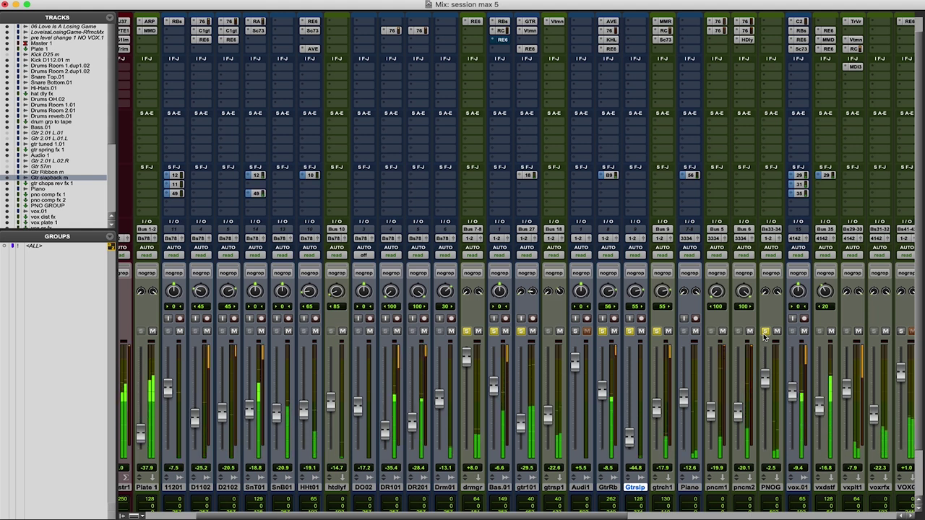
Step: View the SSLComp on the Master 1 track and open its J37, moving the window clear of the inserts
scroll(744, 374, left, 3)
scroll(743, 373, up, 1)
scroll(743, 373, right, 15)
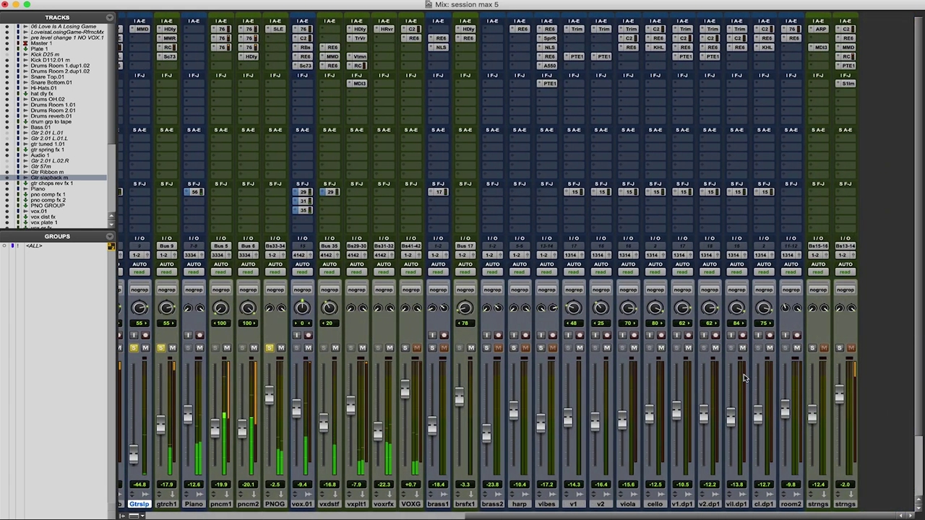
scroll(782, 290, left, 15)
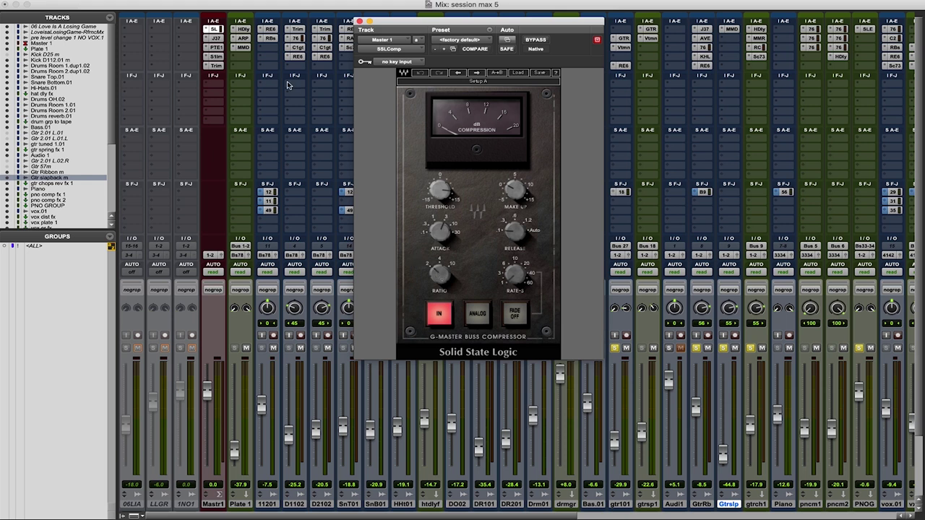
click(215, 37)
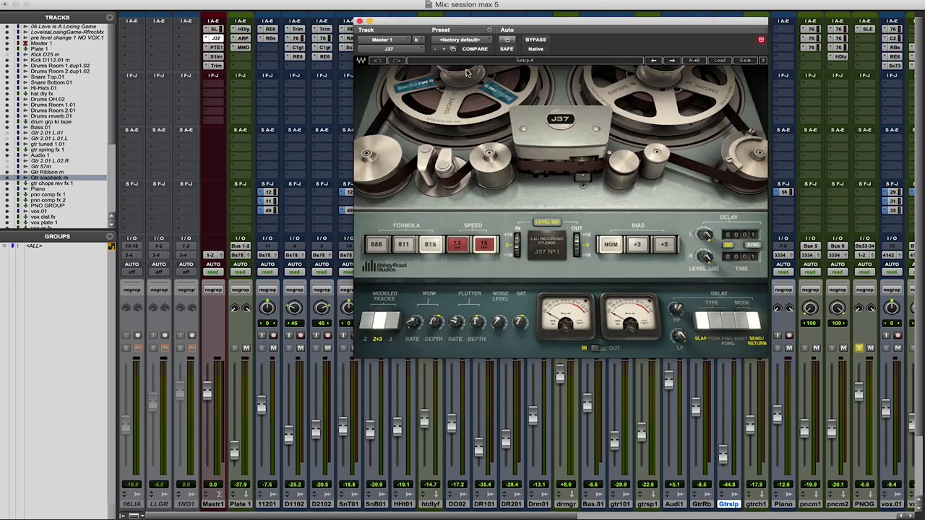
drag(545, 28, 568, 26)
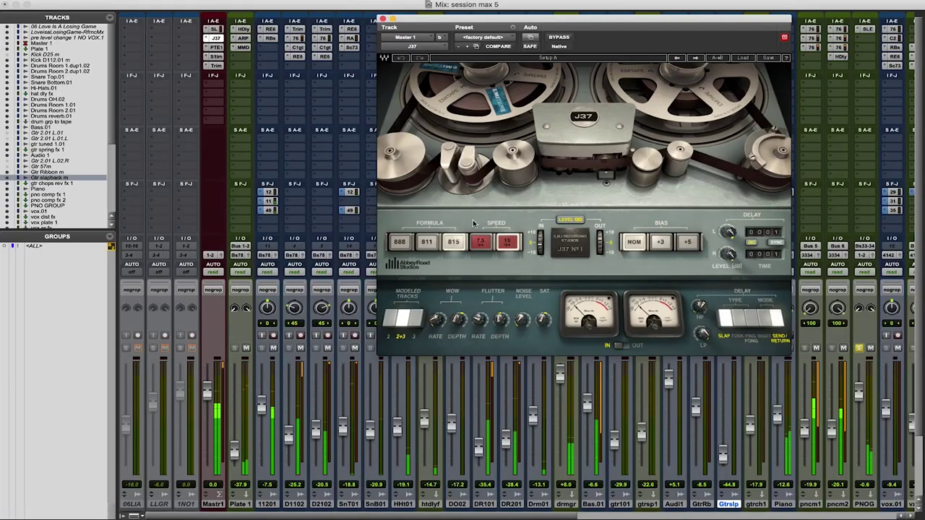
Step: Compare the mix with the Master 1 J37 bypassed and active, and stop playback
click(556, 37)
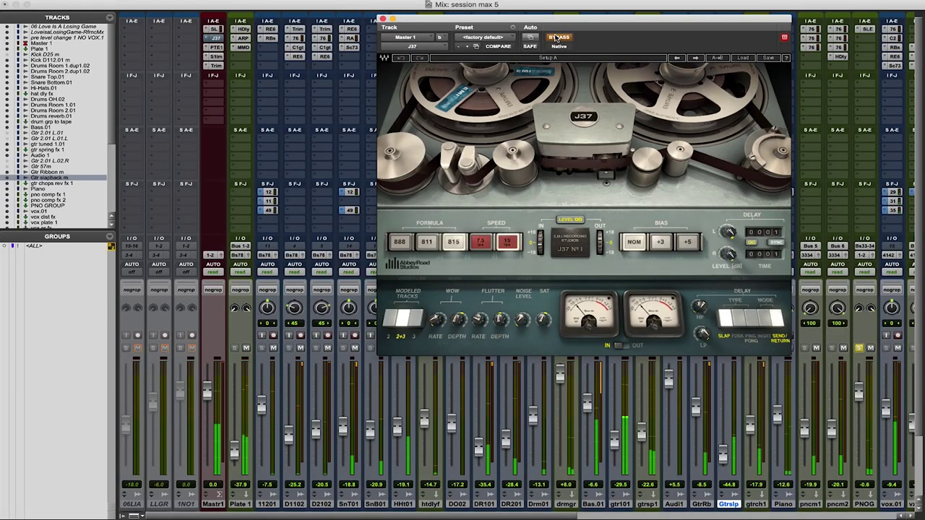
click(555, 37)
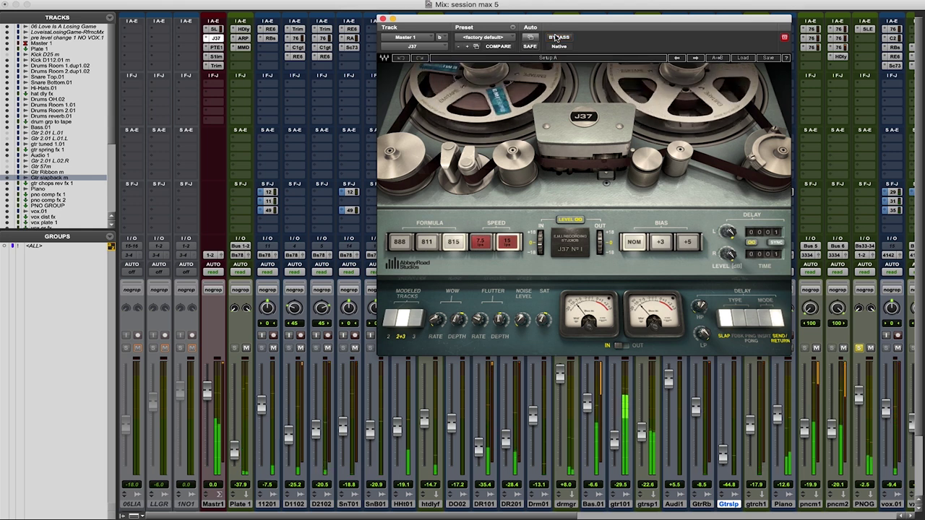
key(space)
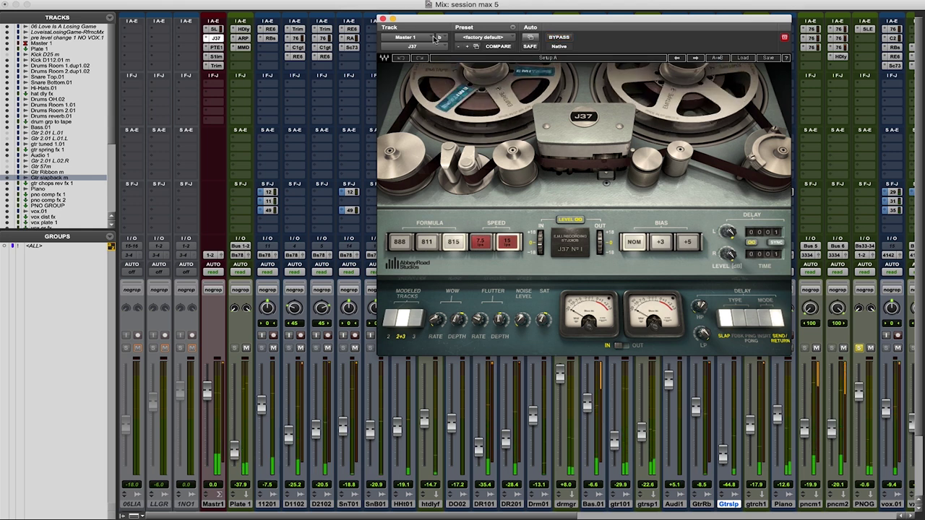
Step: View the PuigTec EQP1A and S1 Imager settings on Master 1, close their windows and play the mix
click(215, 48)
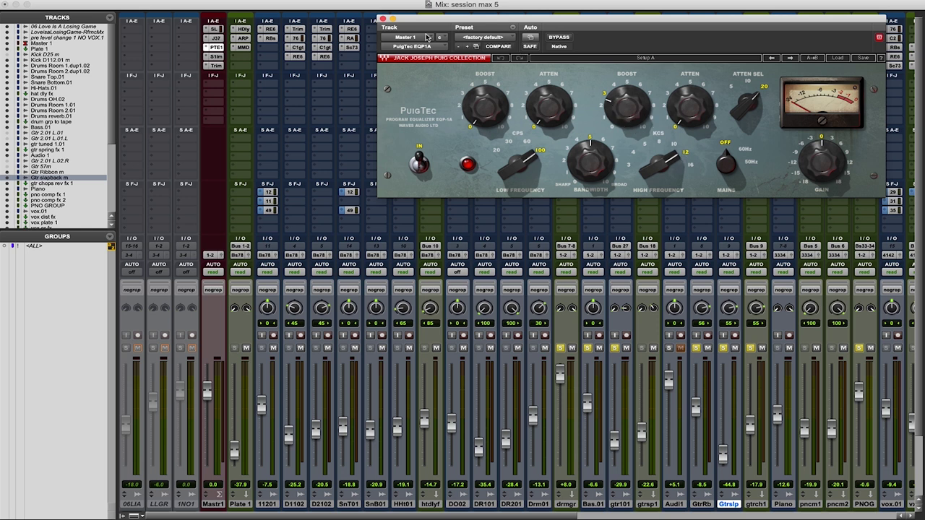
click(384, 17)
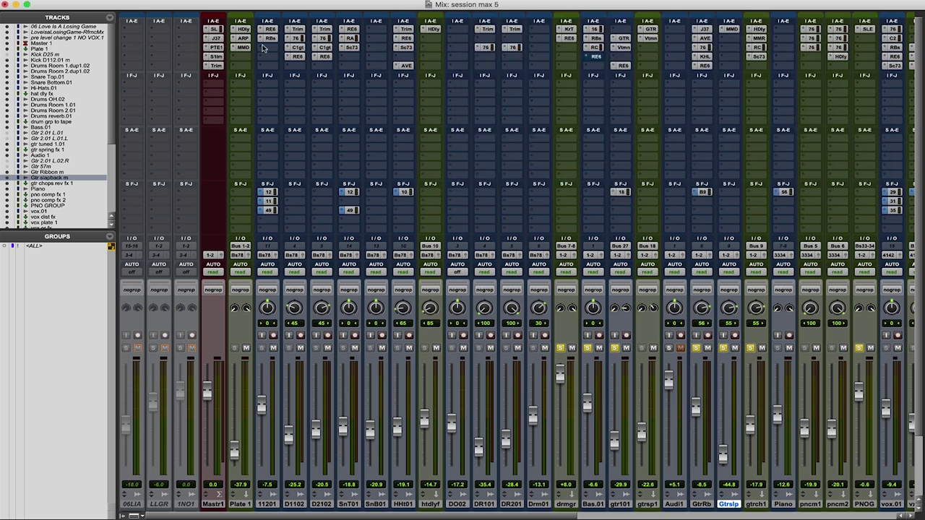
click(216, 57)
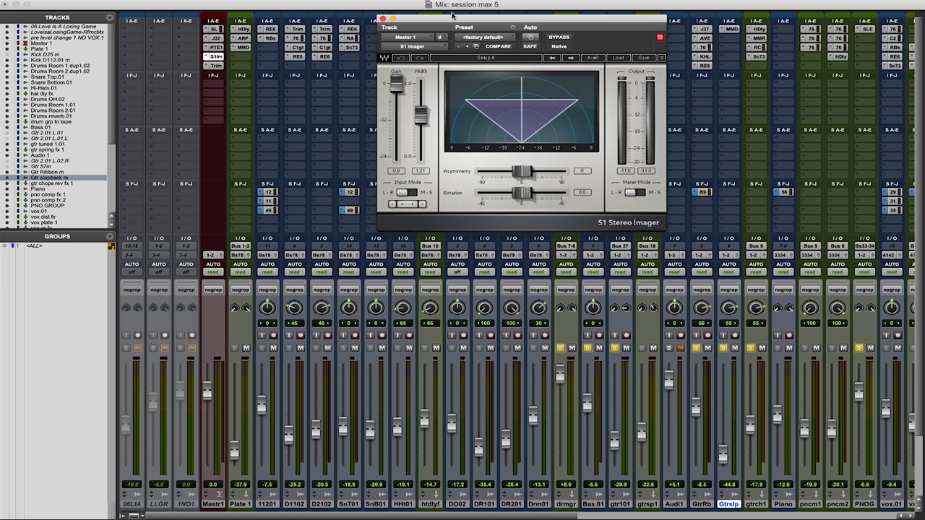
drag(473, 20, 587, 21)
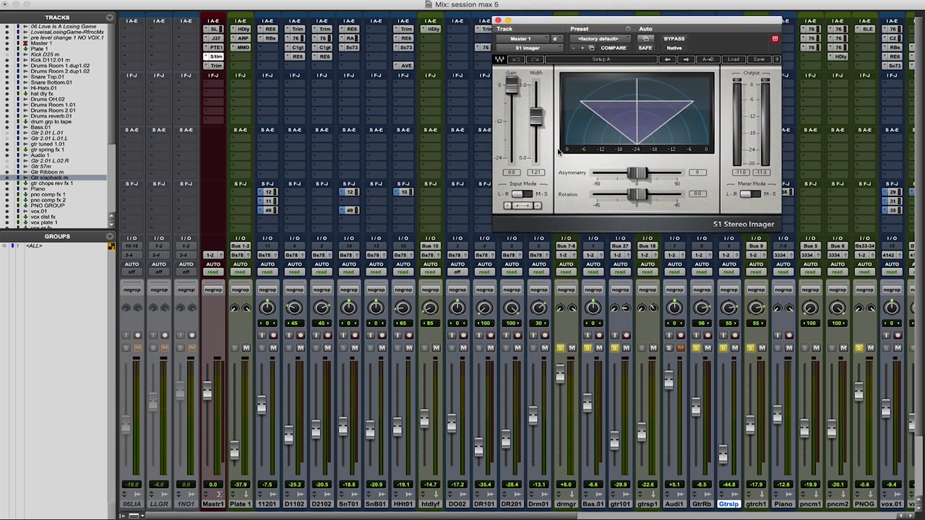
click(497, 21)
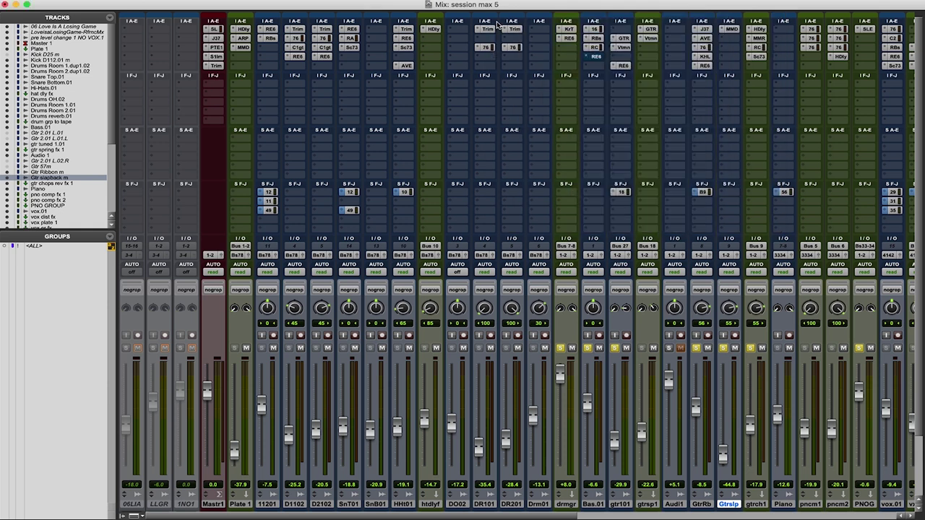
key(space)
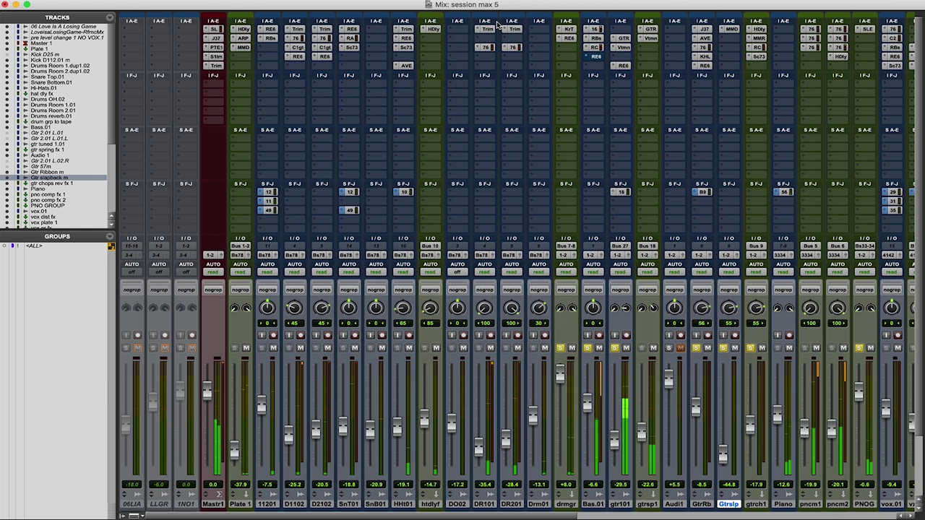